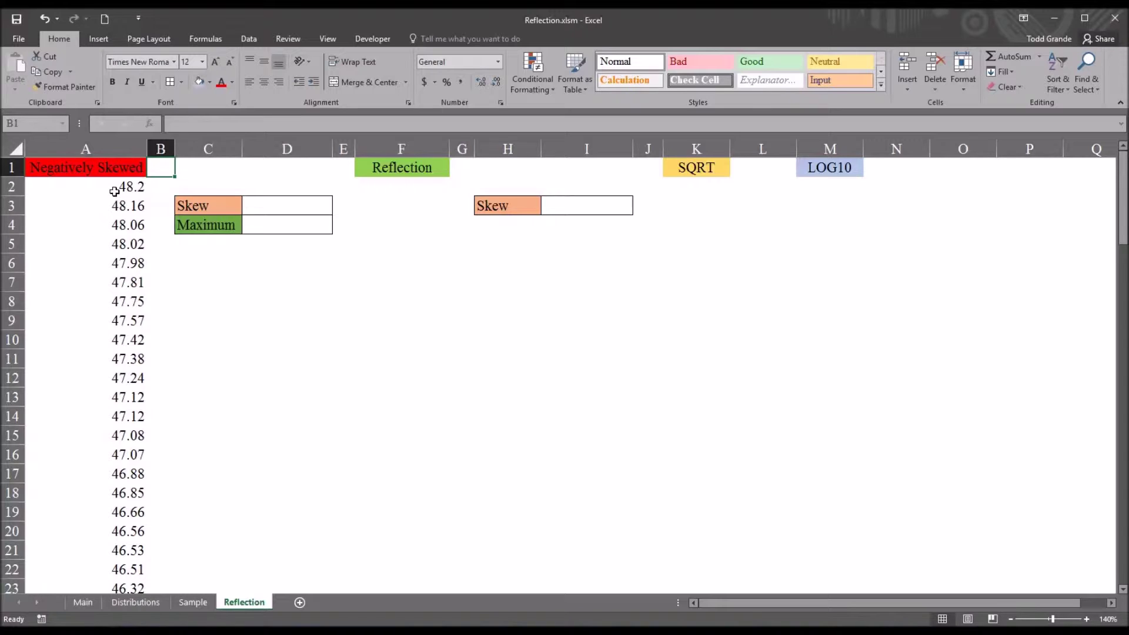
Select the 100 Negatively Skewed values in A2:A101 and insert a histogram.
click(109, 189)
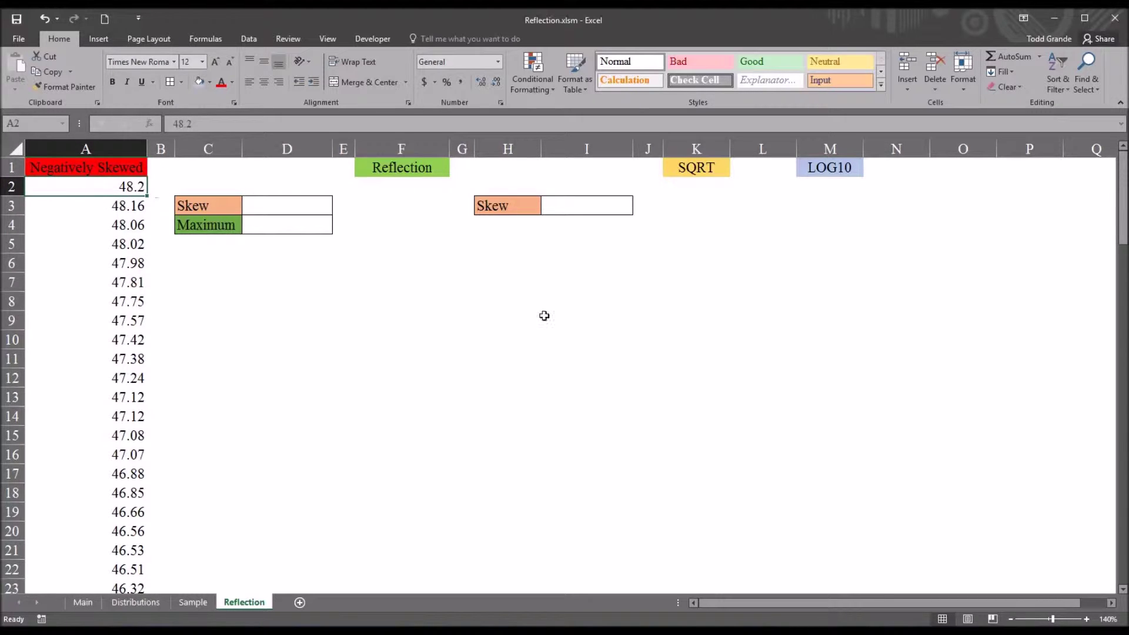
drag(1122, 238, 1029, 228)
key(ctrl+shift+Down)
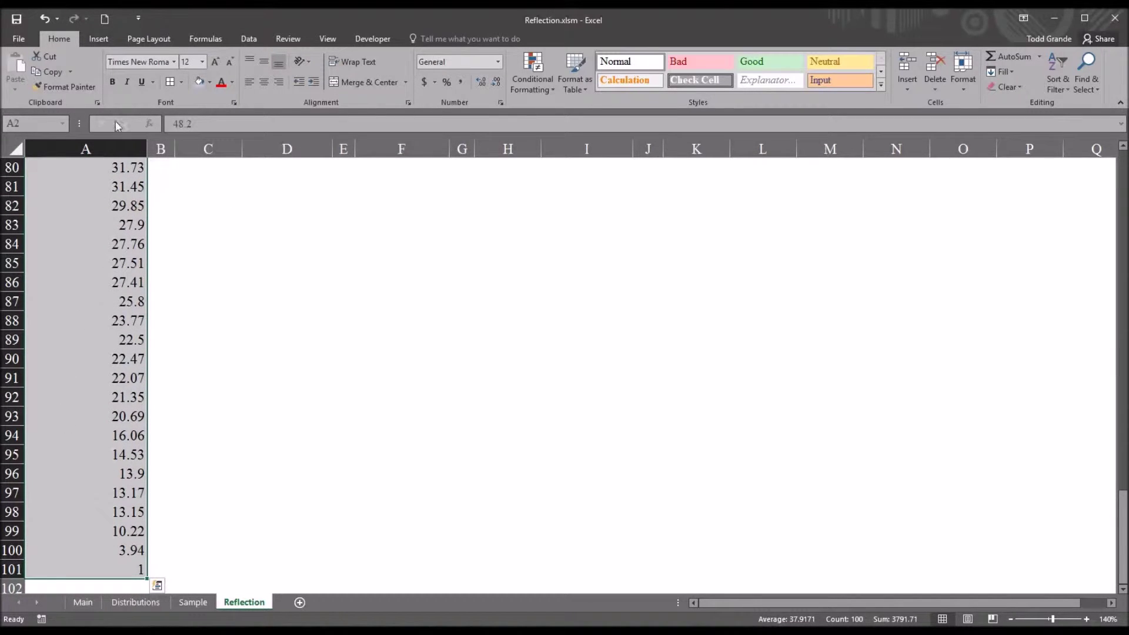
click(99, 40)
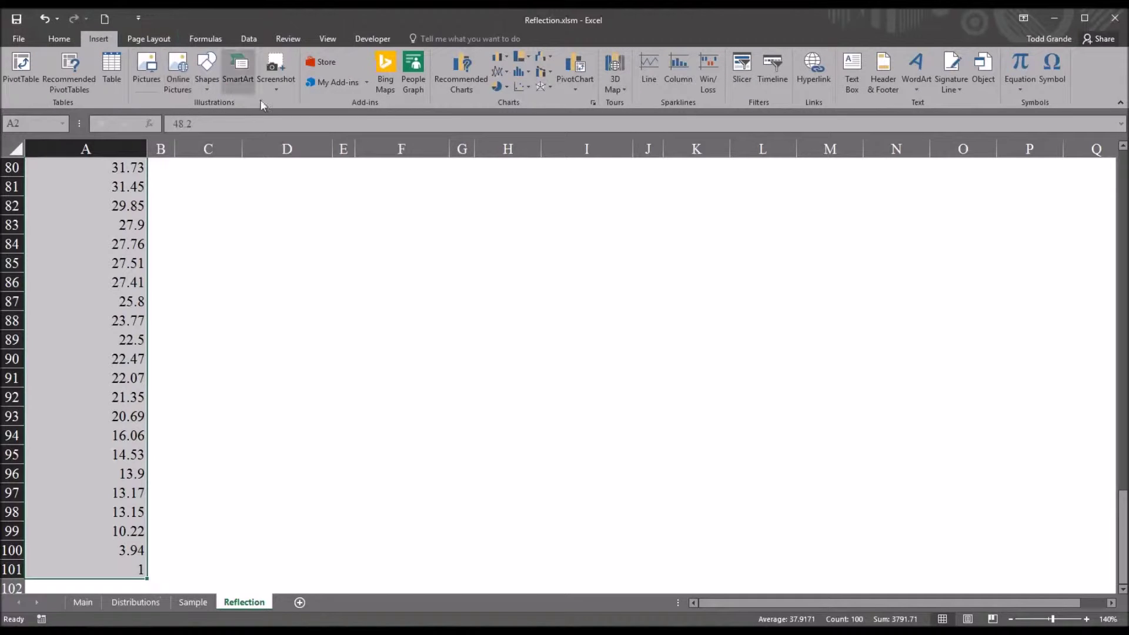
click(517, 71)
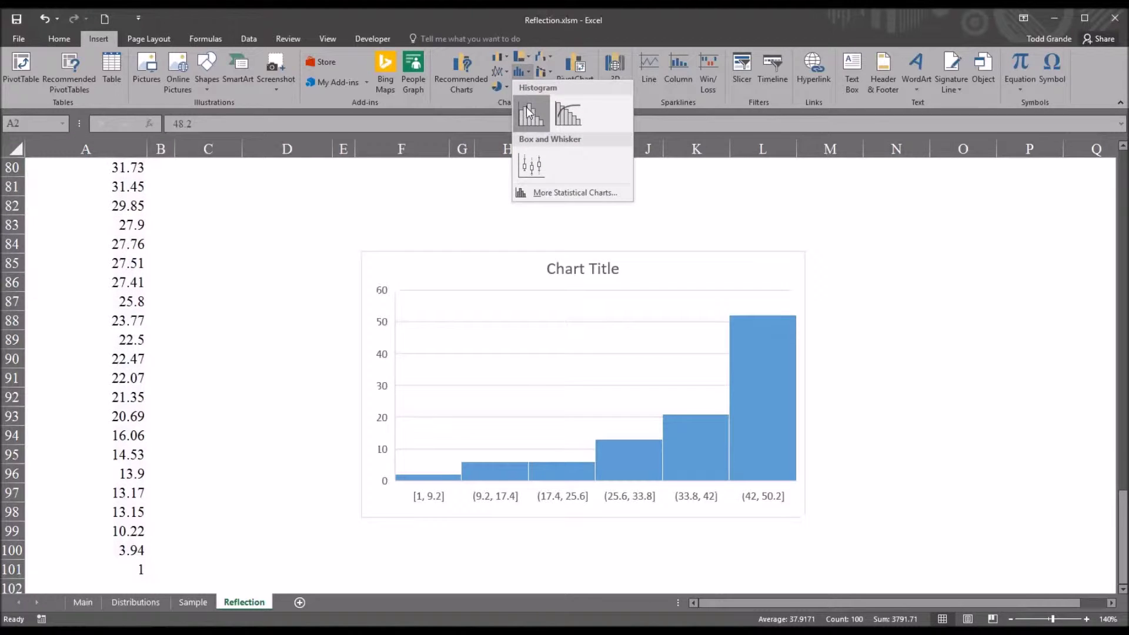
click(527, 107)
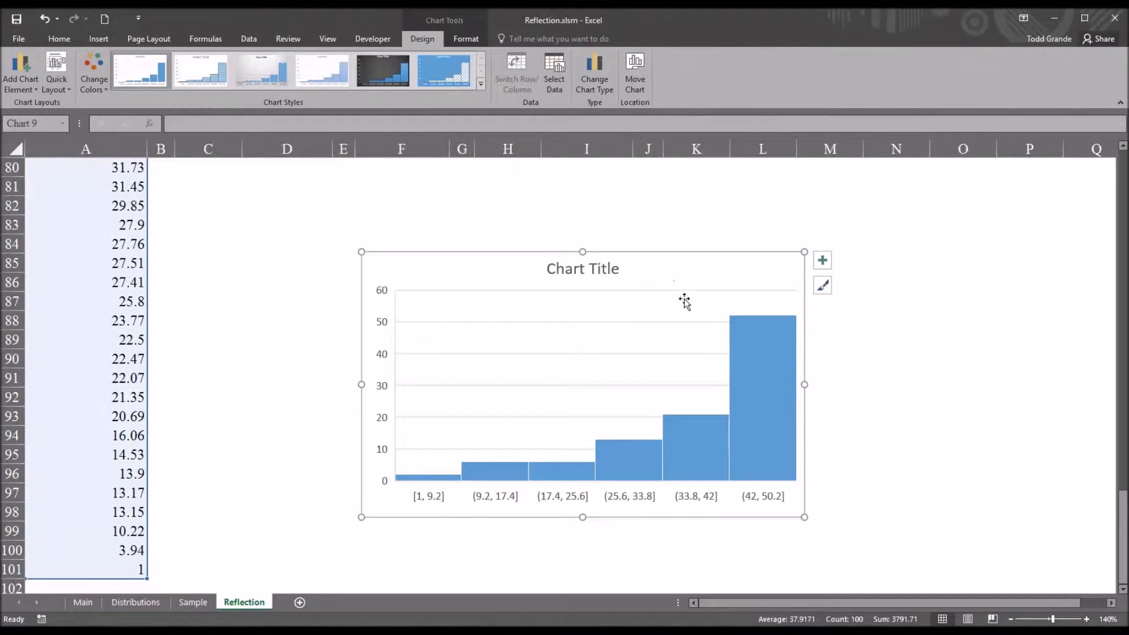
Review the histogram's high-end pile-up, then delete the chart.
mouse_move(424, 481)
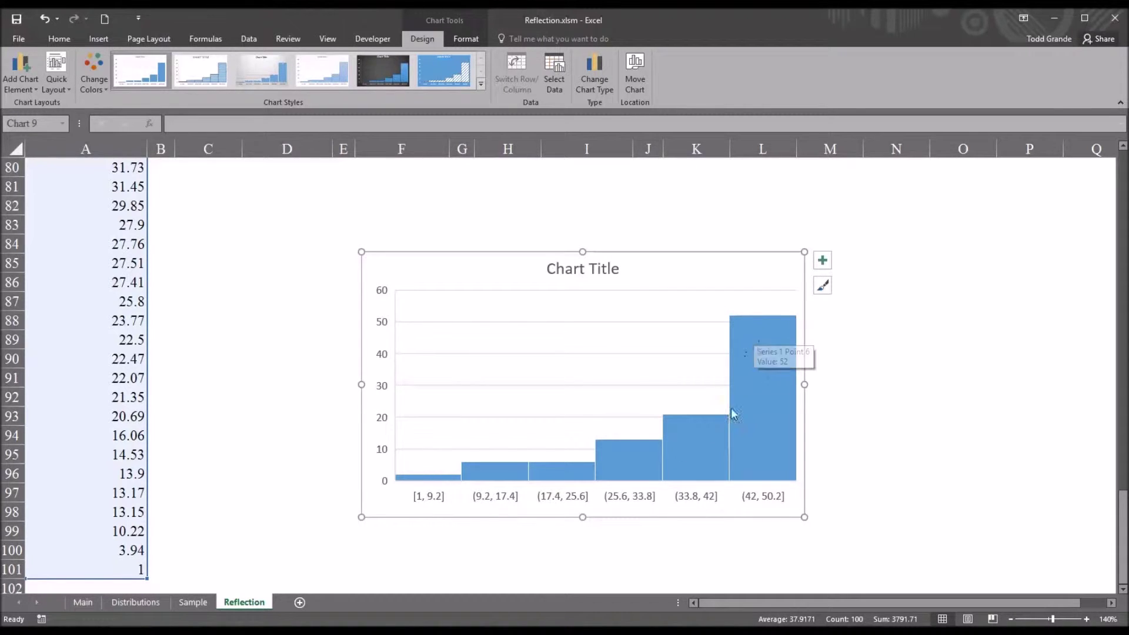
mouse_move(764, 365)
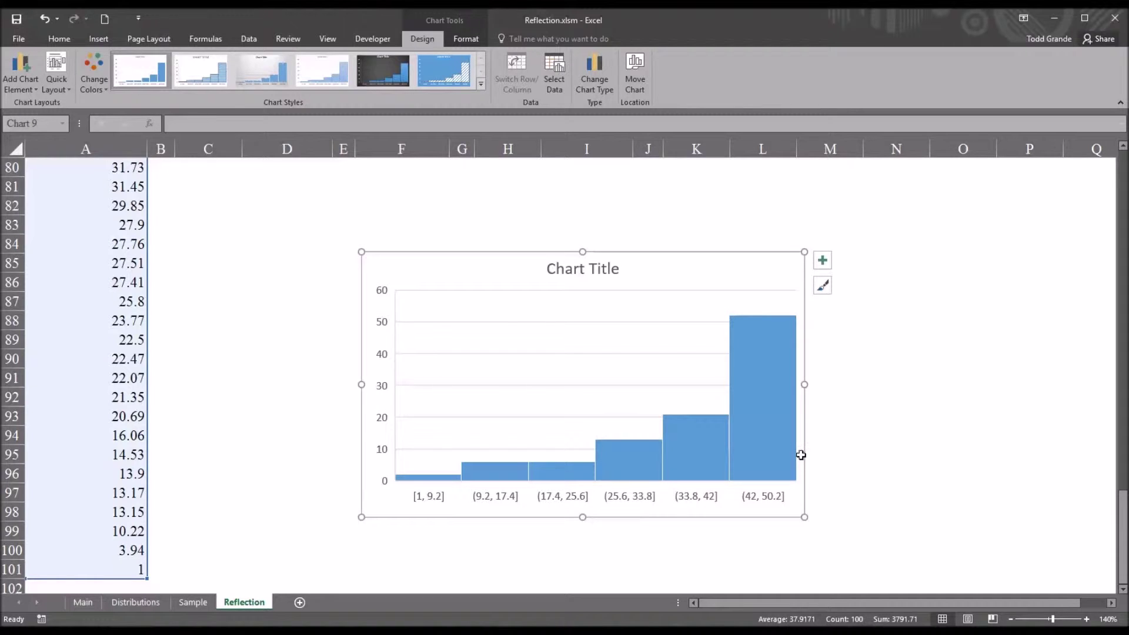
key(Delete)
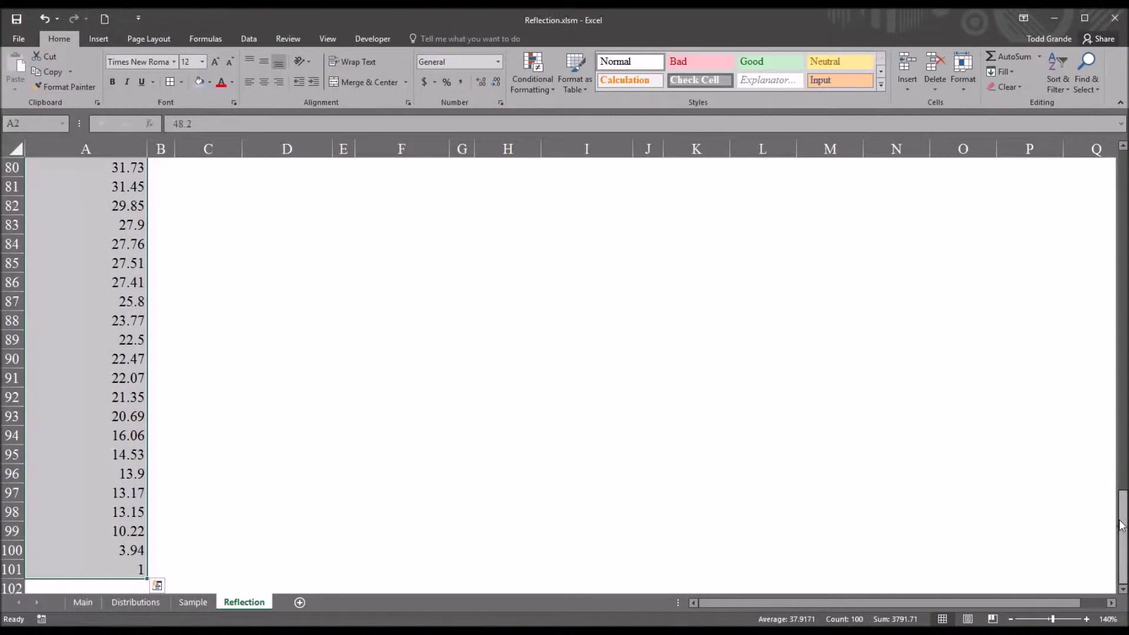
Enter =SKEW(A2:A101) in D3, returning -1.458465947.
drag(1123, 517, 1122, 185)
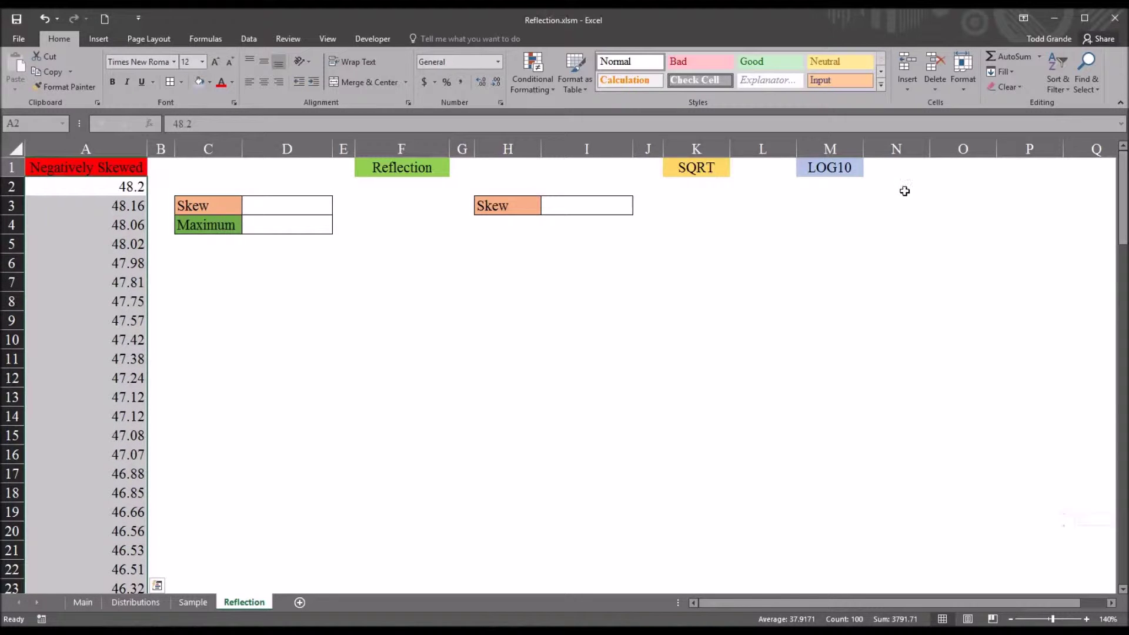
click(278, 208)
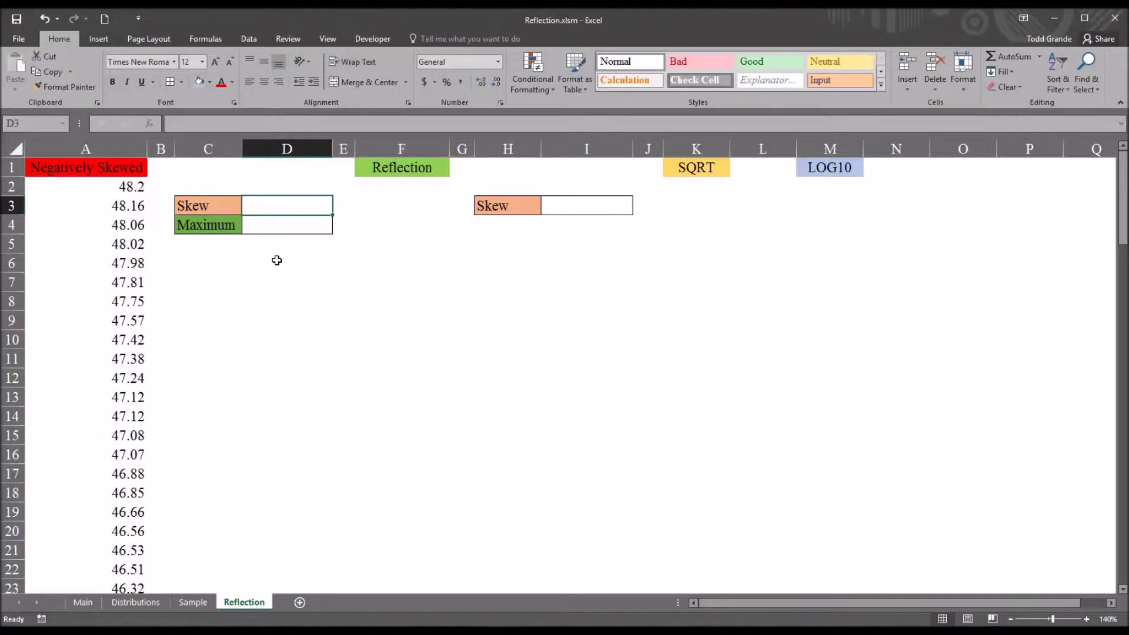
text(=sk)
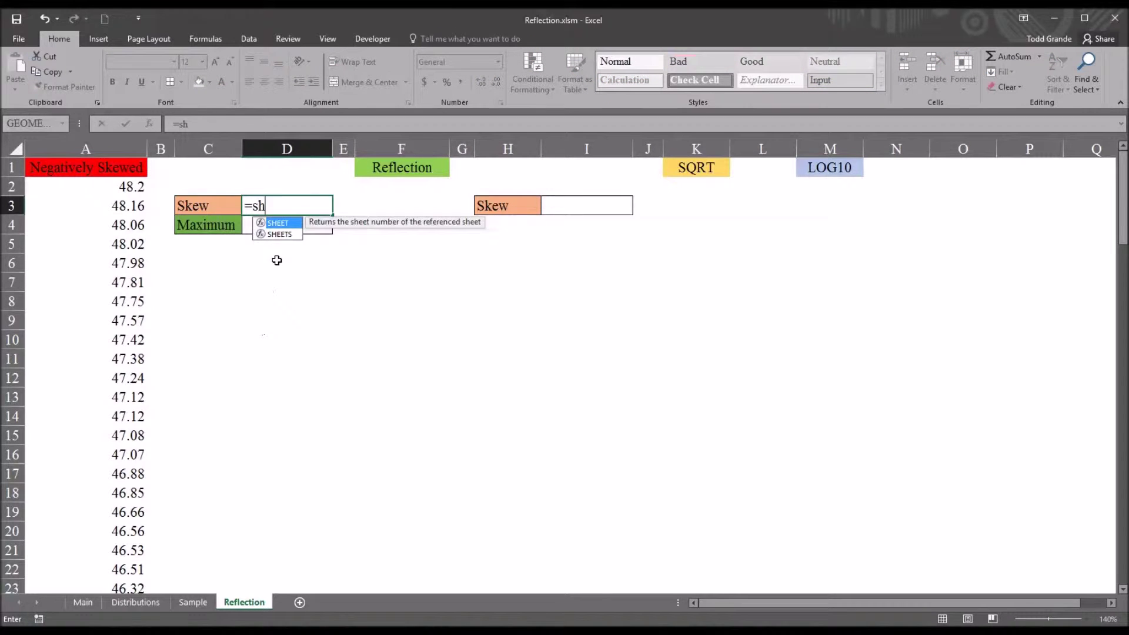
key(BackSpace)
text(kew)
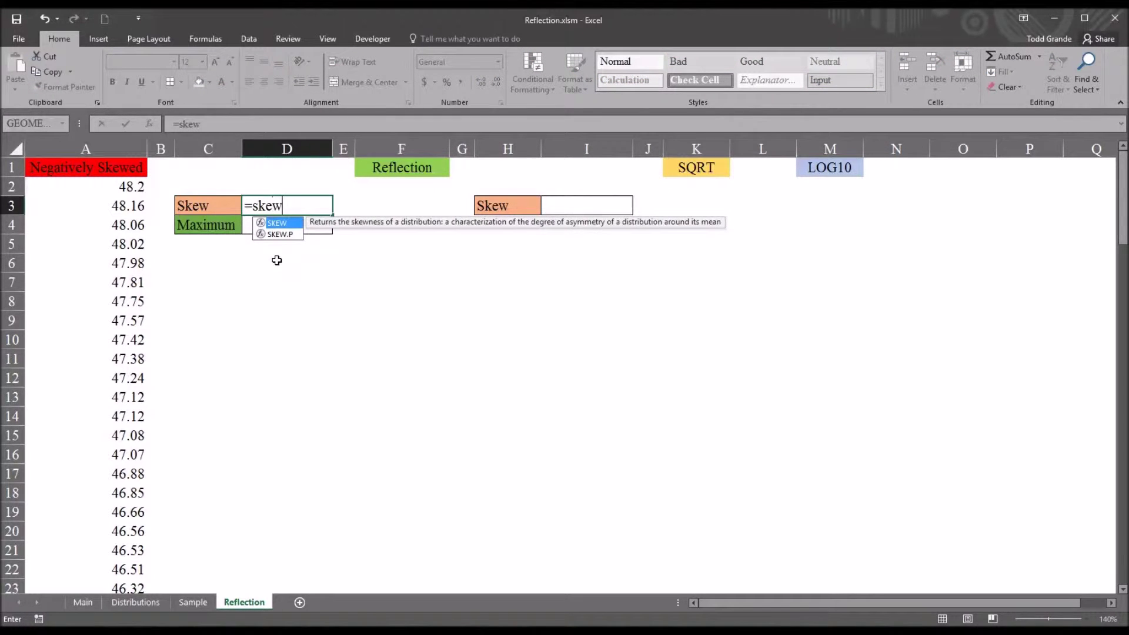
text(()
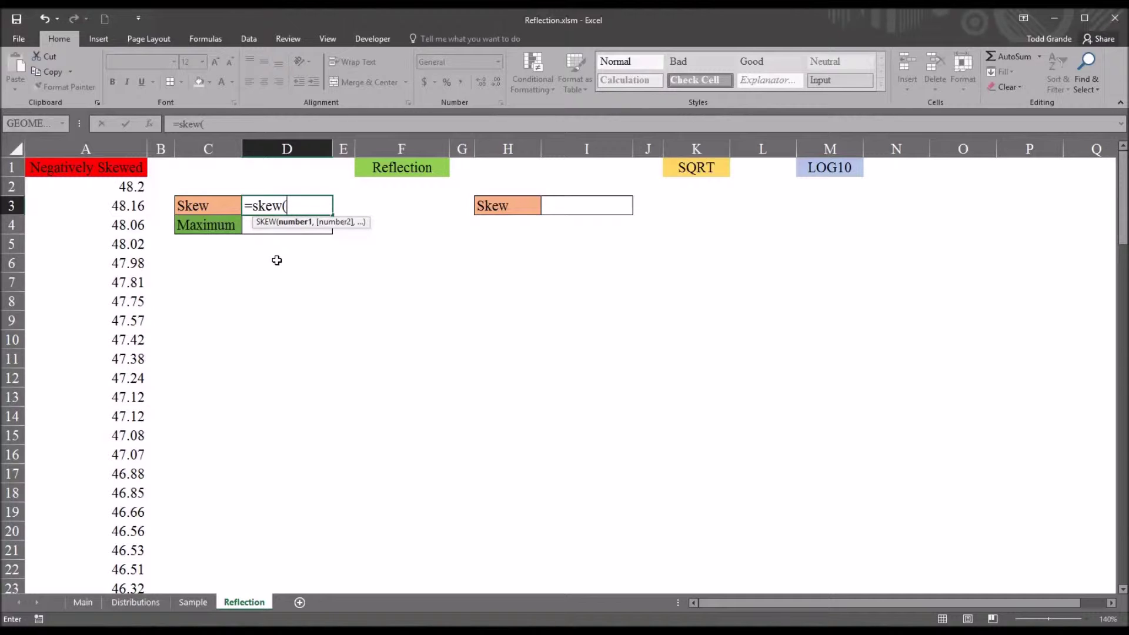
click(105, 189)
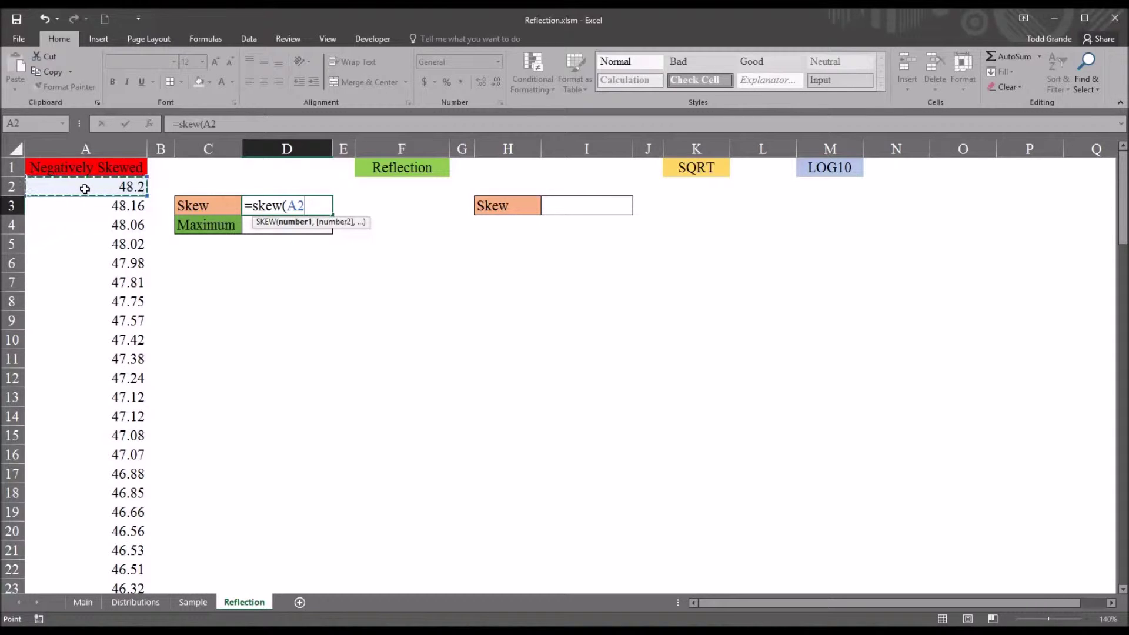
key(ctrl+shift+Down)
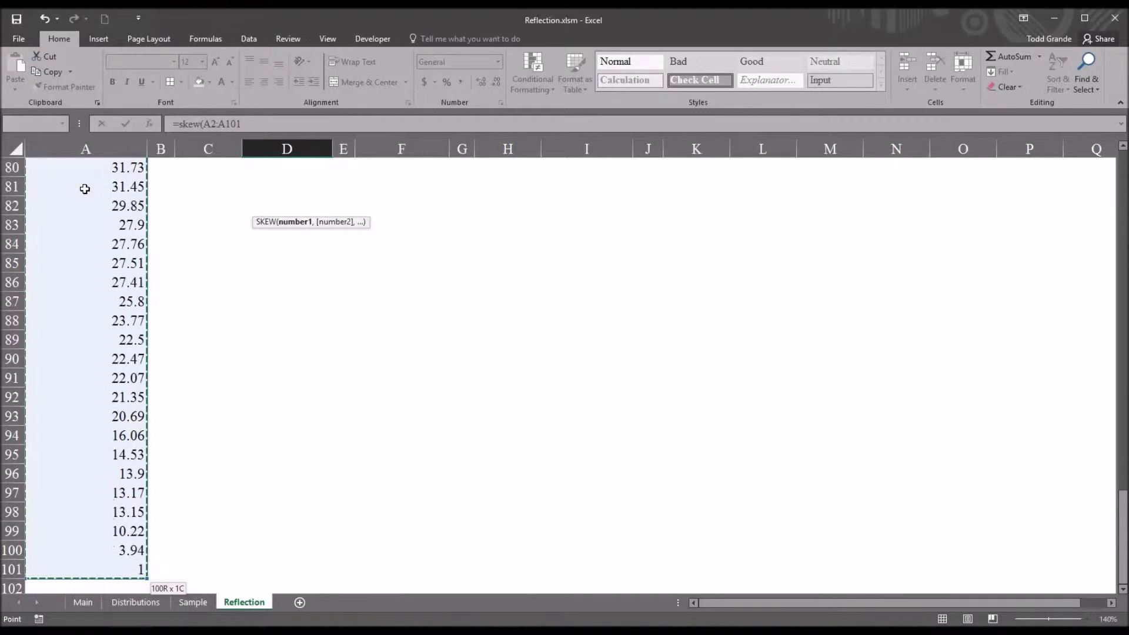
key(Return)
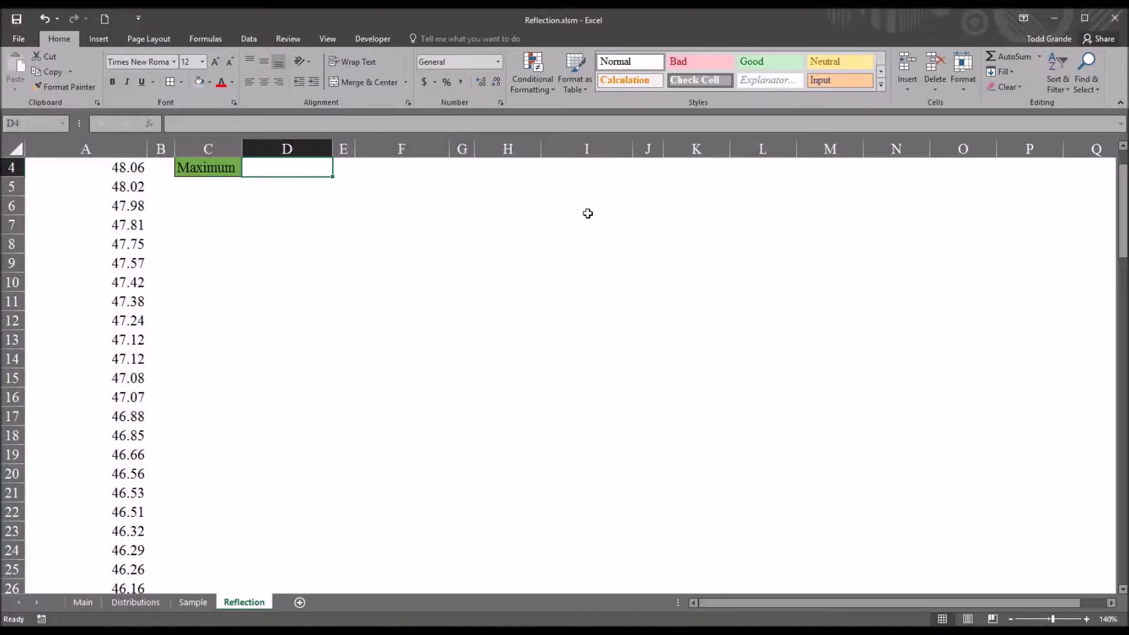
Check the skew formula in D3 and select the Negatively Skewed column.
key(Up)
key(Up)
key(Up)
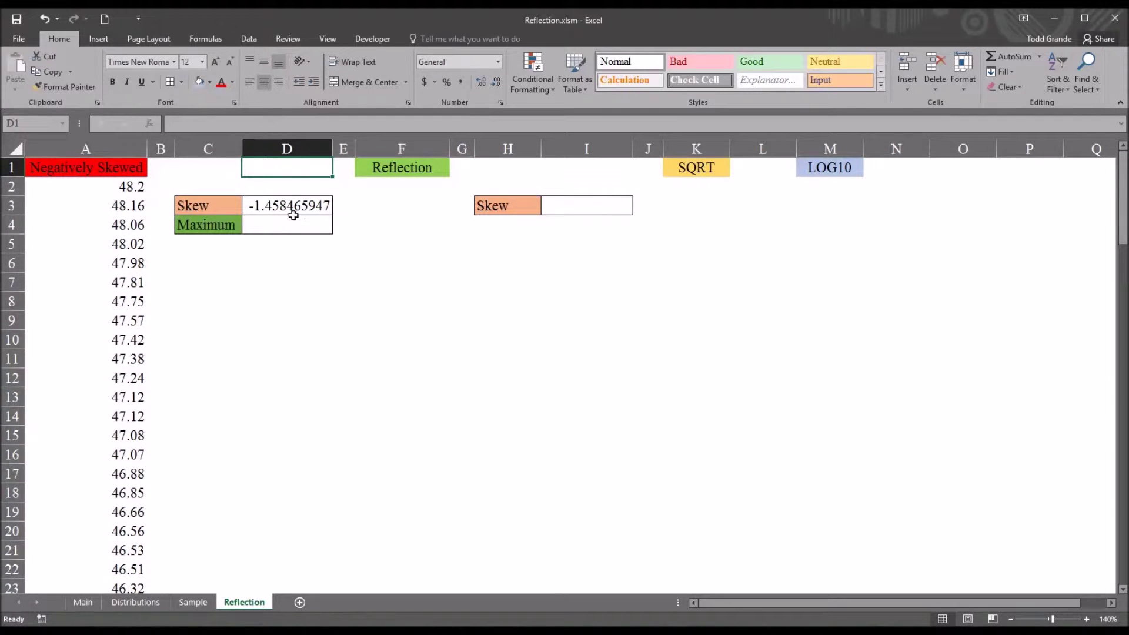
click(293, 214)
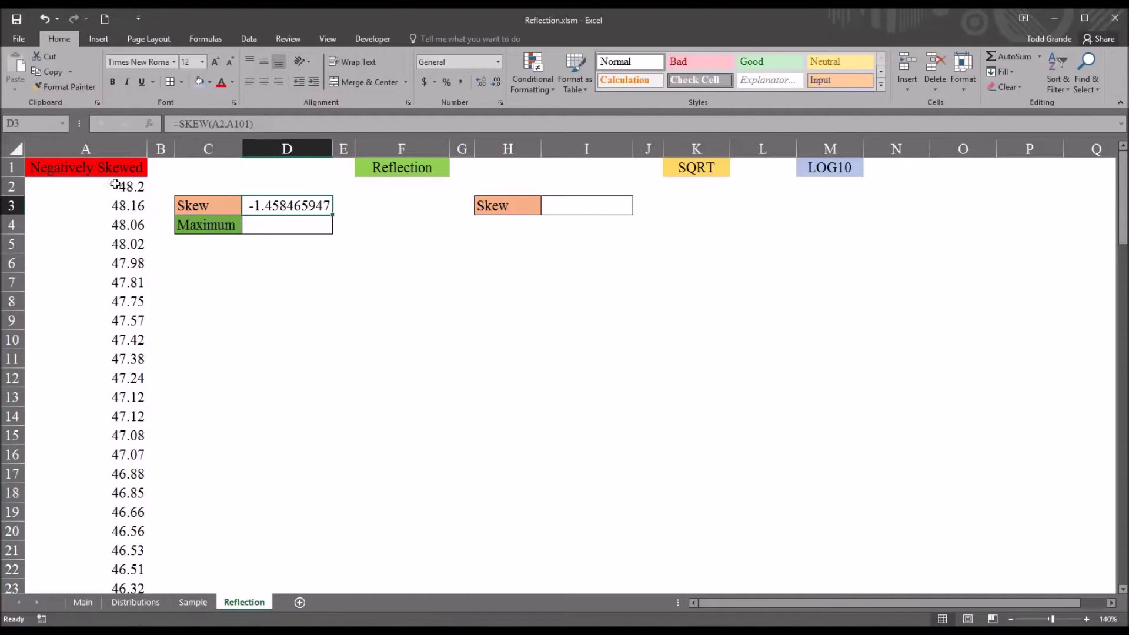
click(103, 150)
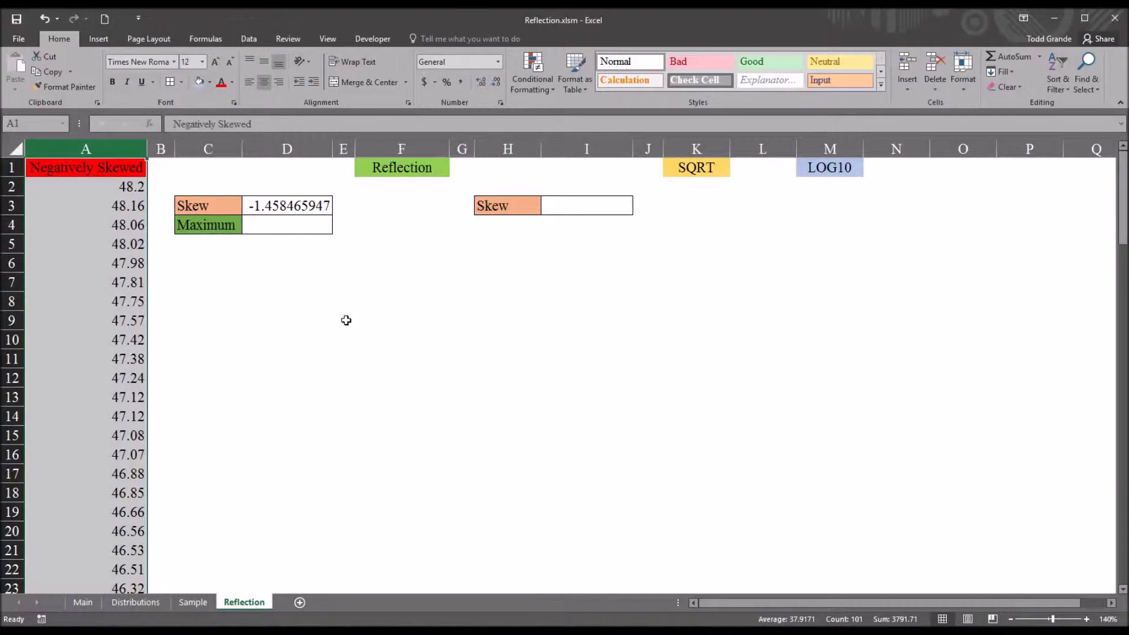
click(273, 210)
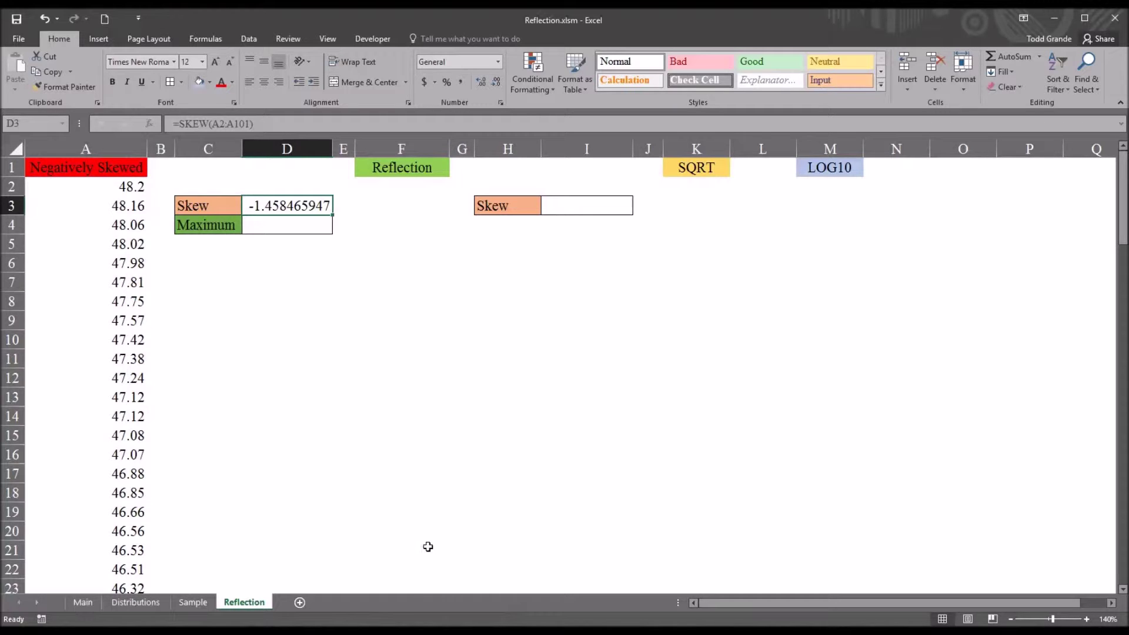
click(265, 226)
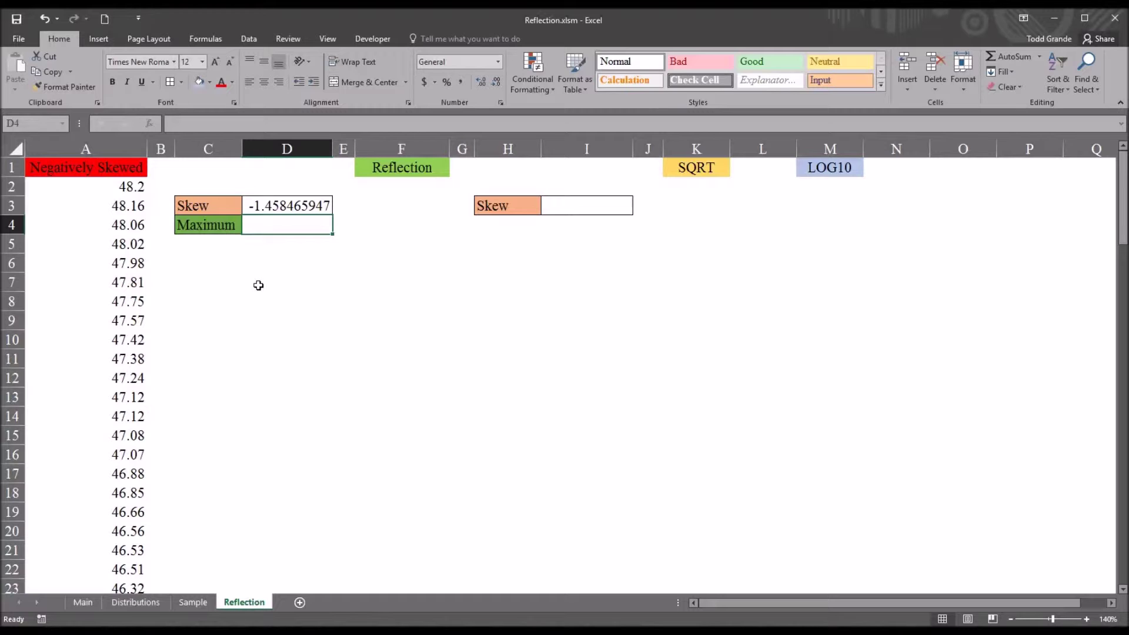
text(=)
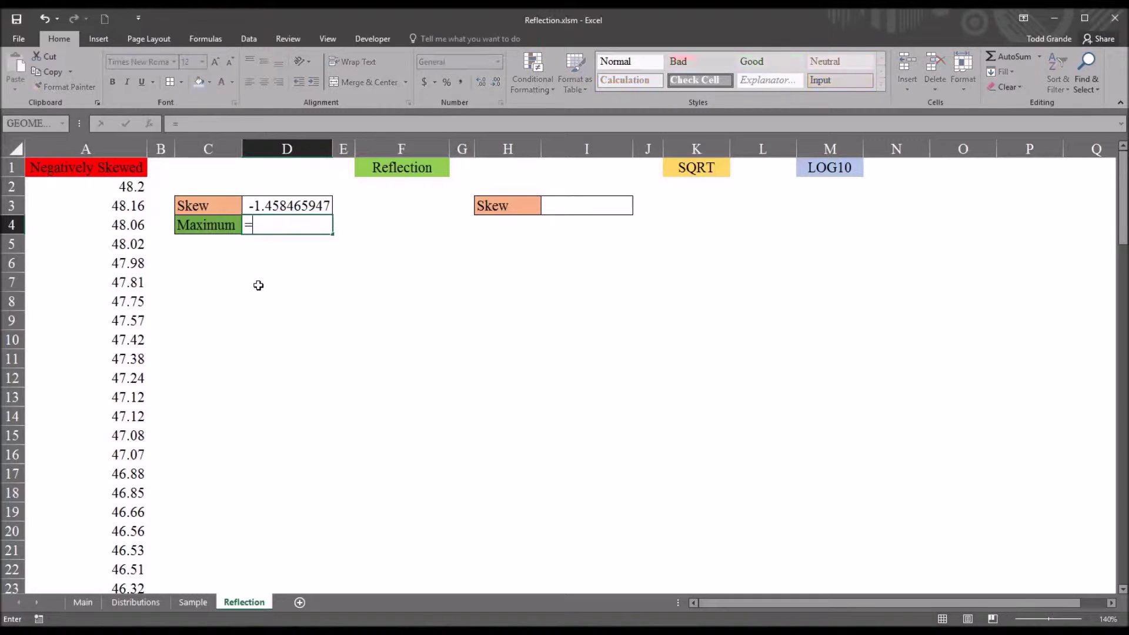
text(max)
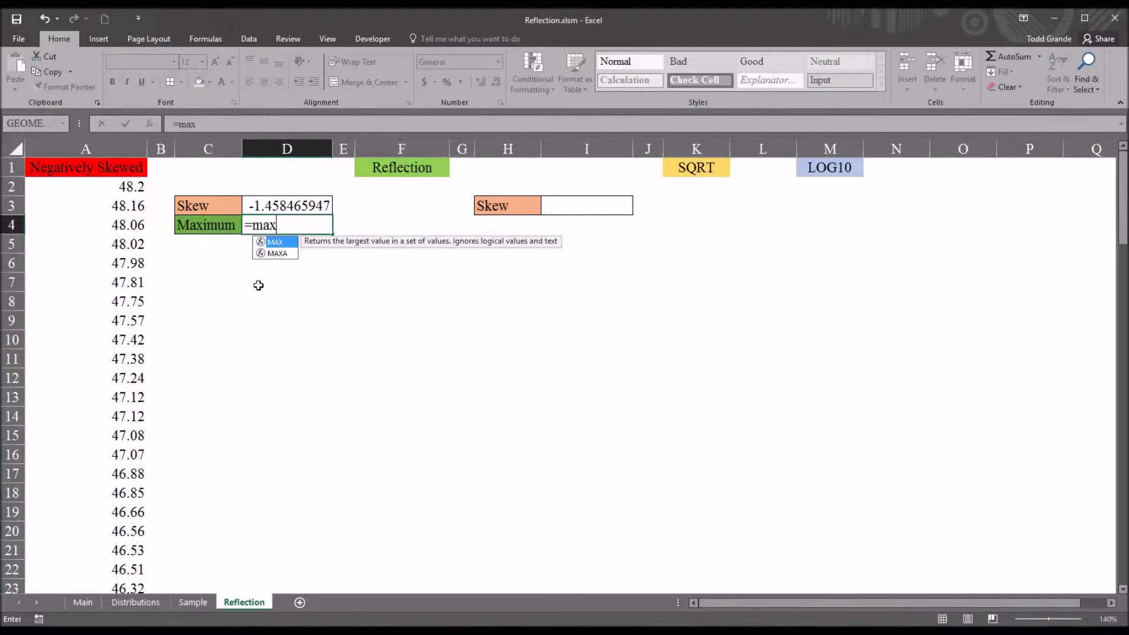
text(()
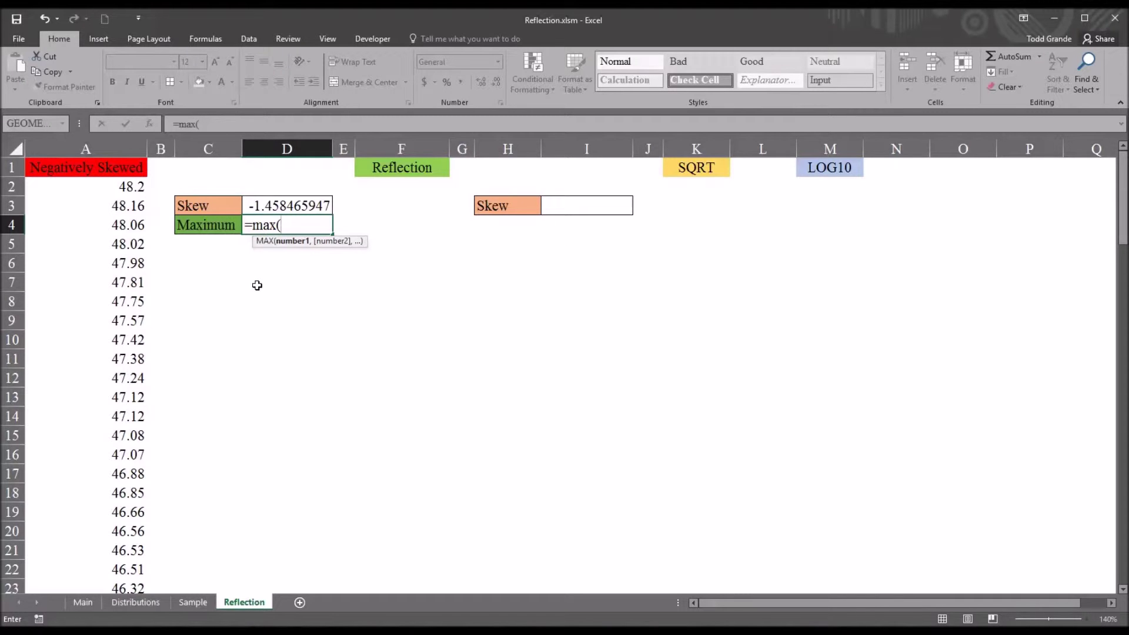
click(74, 189)
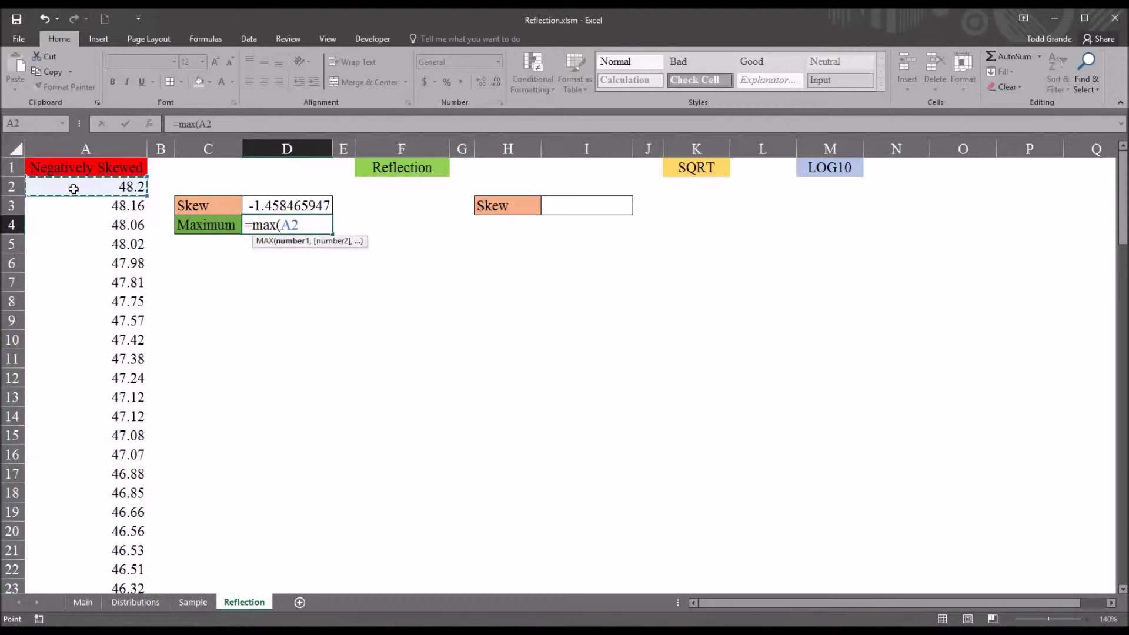
key(ctrl+shift+Down)
key(Return)
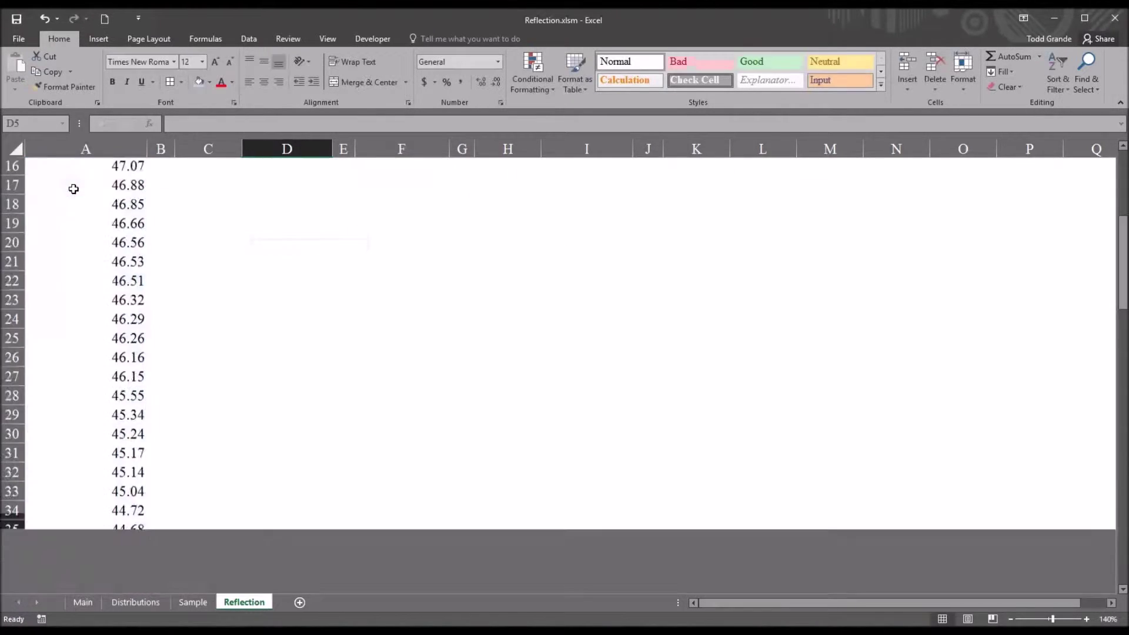
key(Up)
key(Up)
key(Up)
key(Up)
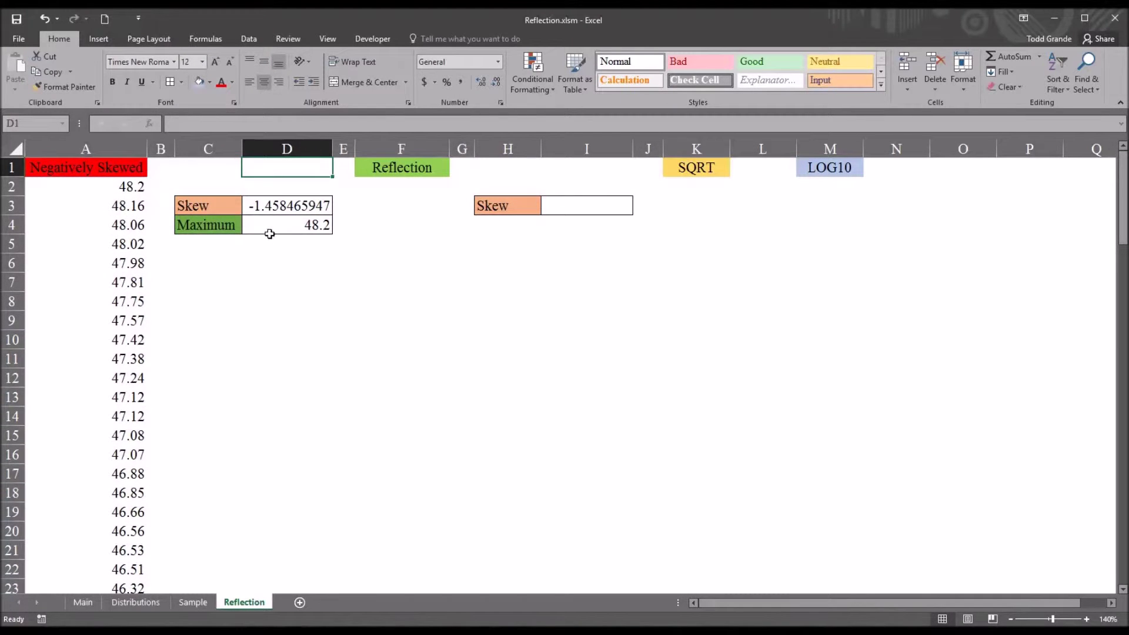
click(286, 229)
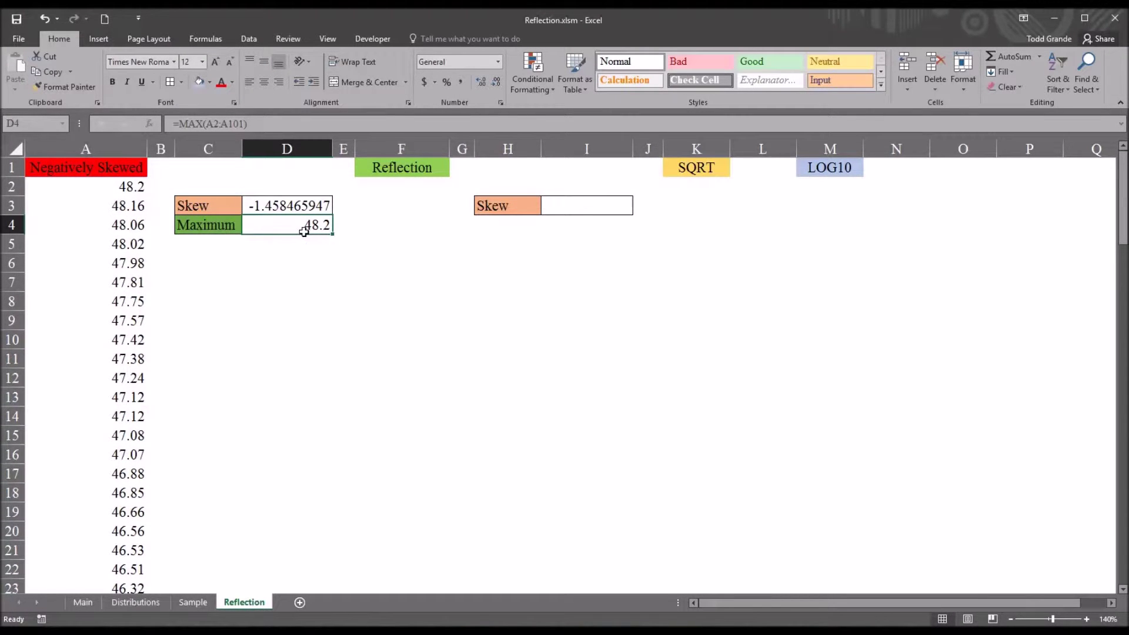
click(102, 192)
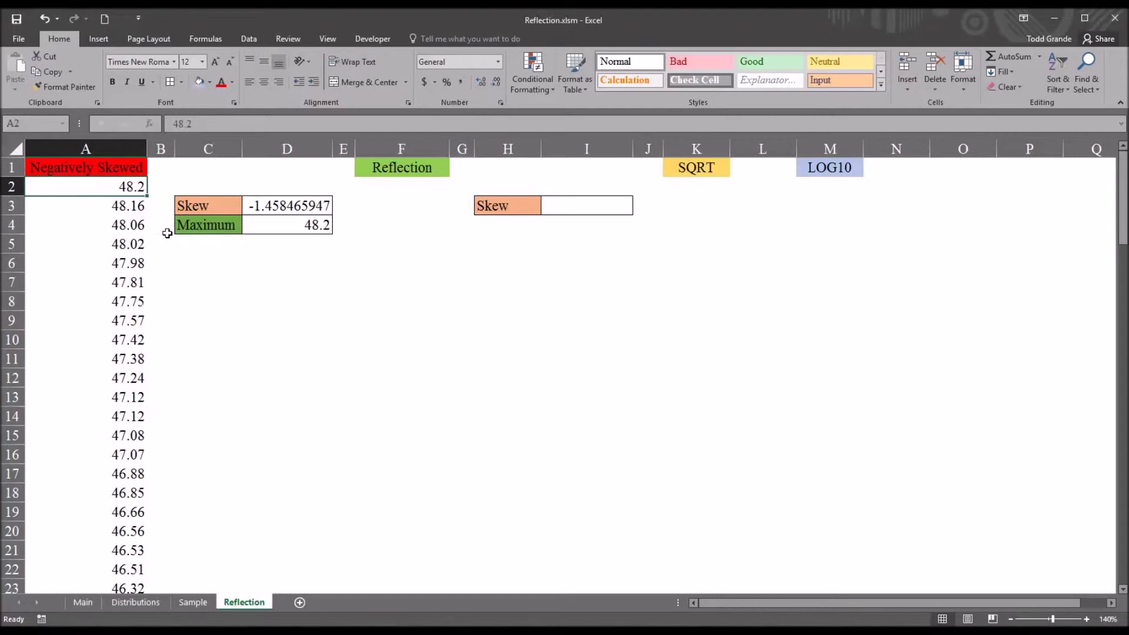
click(257, 229)
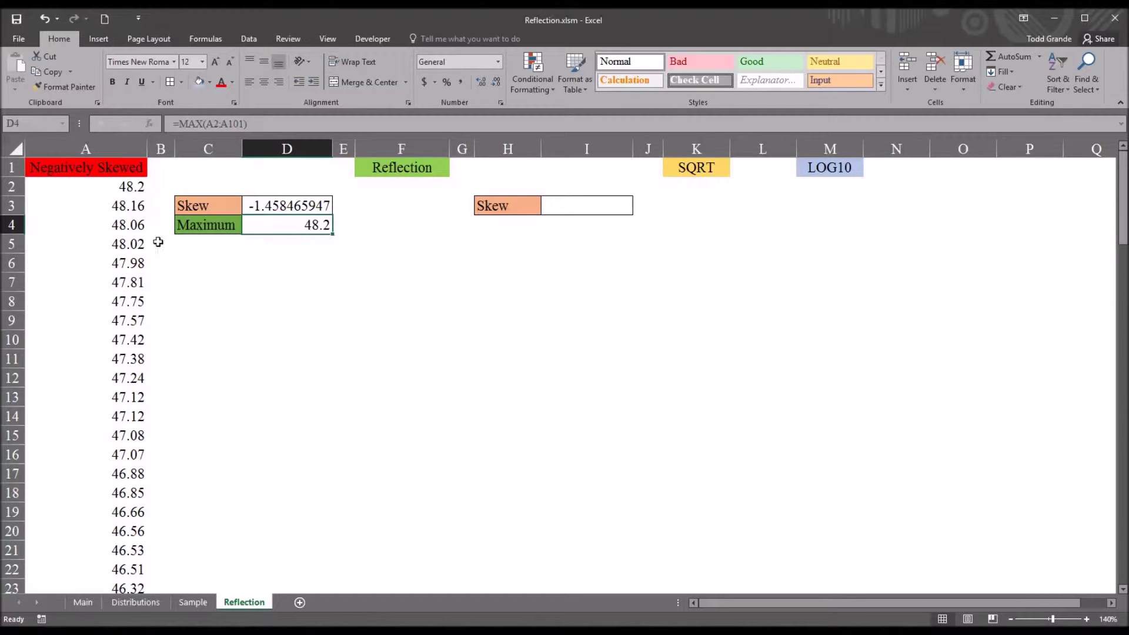
click(96, 193)
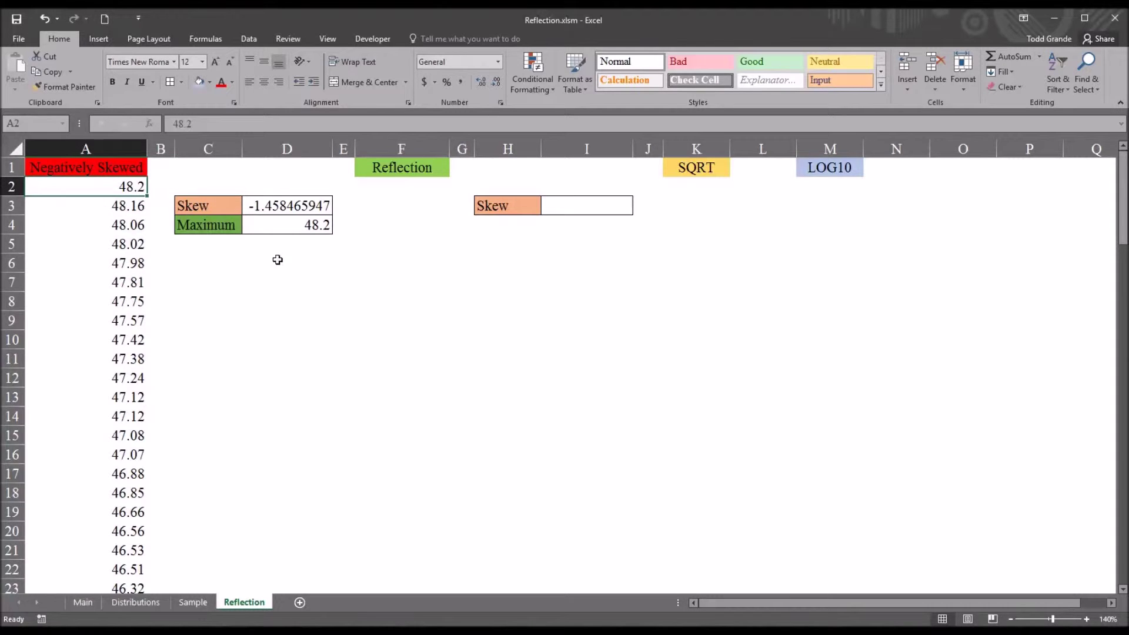
click(287, 230)
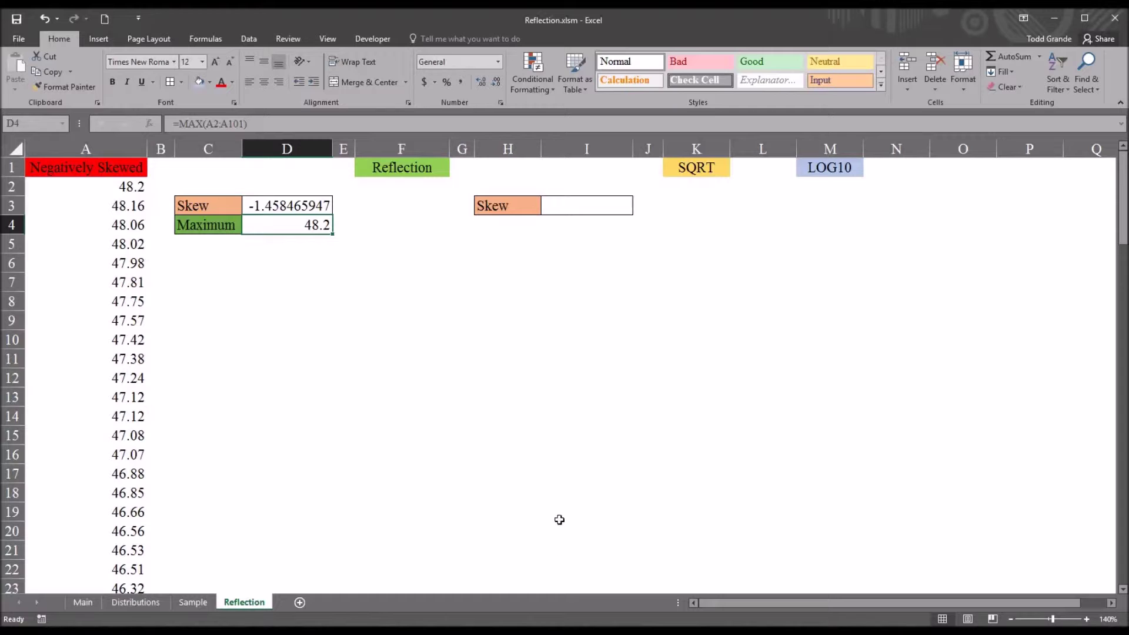
click(388, 192)
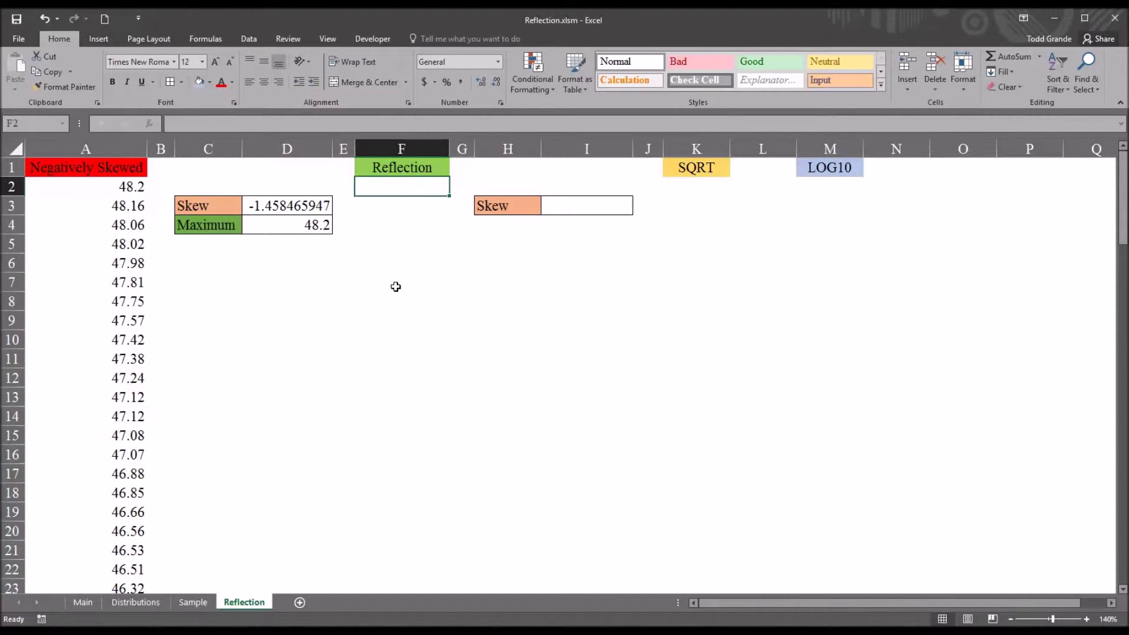
Enter =$D$4+1-A2 in F2, with the maximum reference locked as absolute.
text(=)
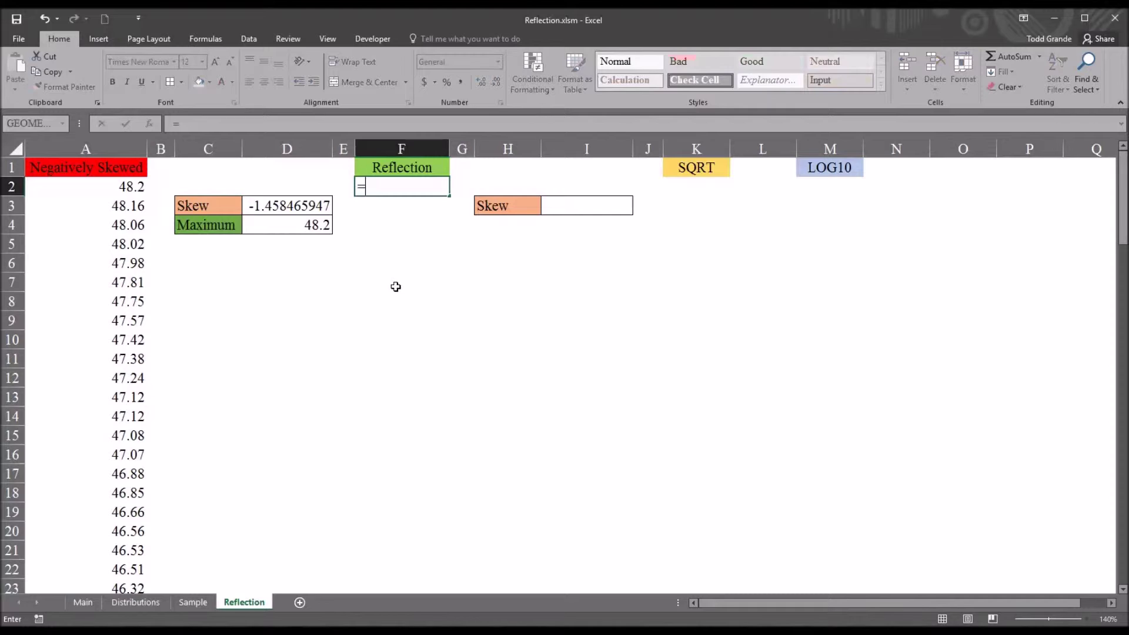
click(288, 229)
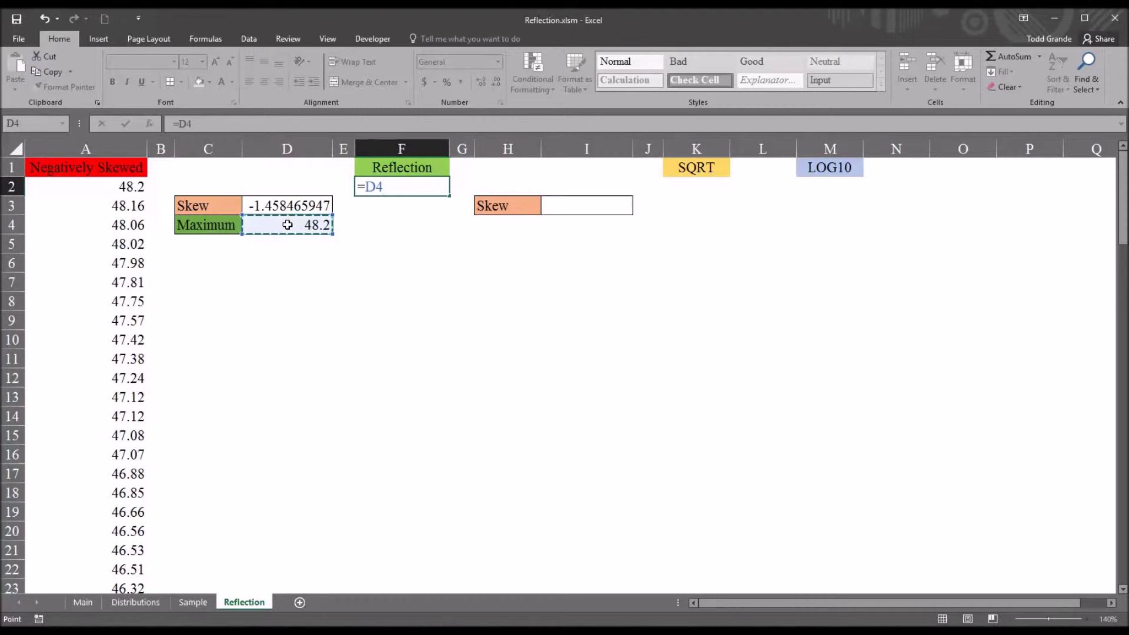
key(F4)
text(+1-)
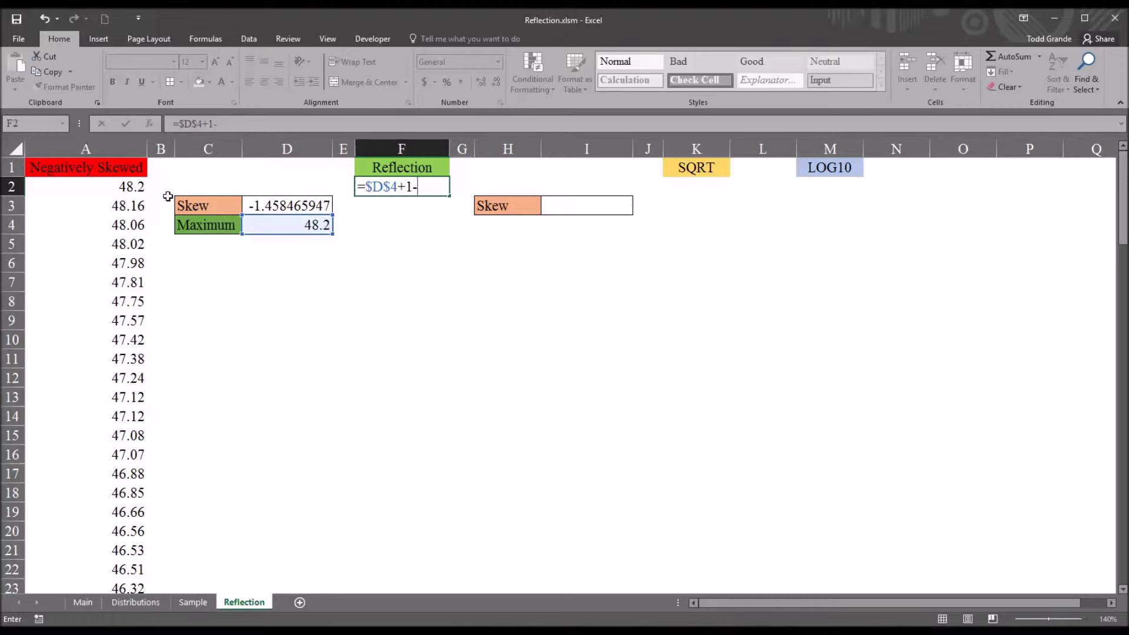
click(91, 189)
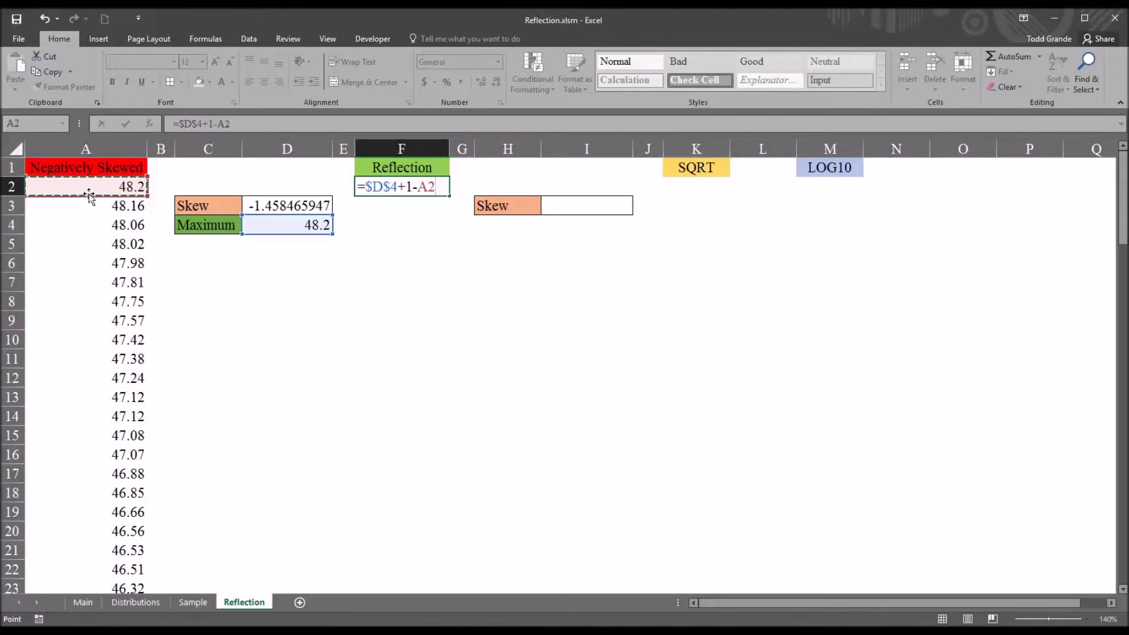
key(Return)
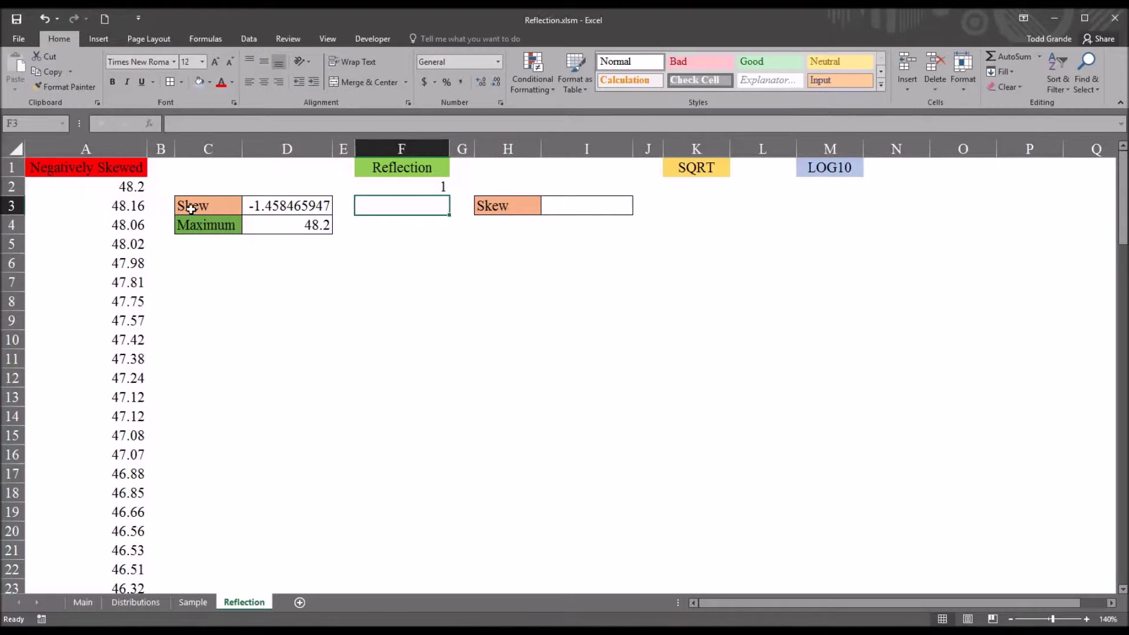
Fill the reflection formula down to F101, giving values from 1 to 48.2.
click(102, 186)
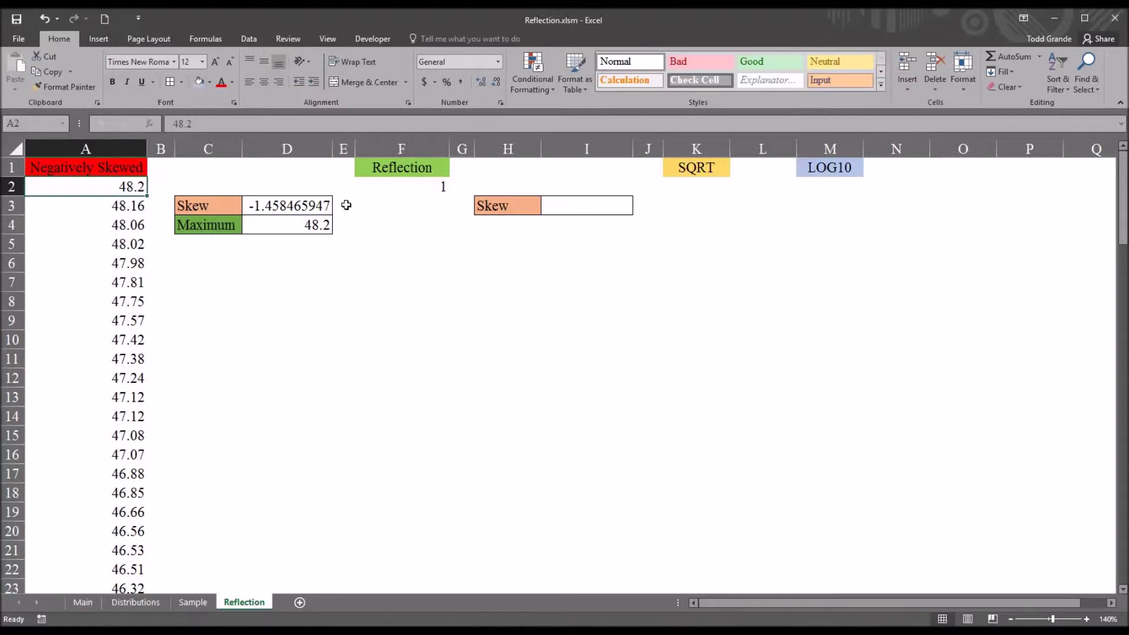
click(368, 187)
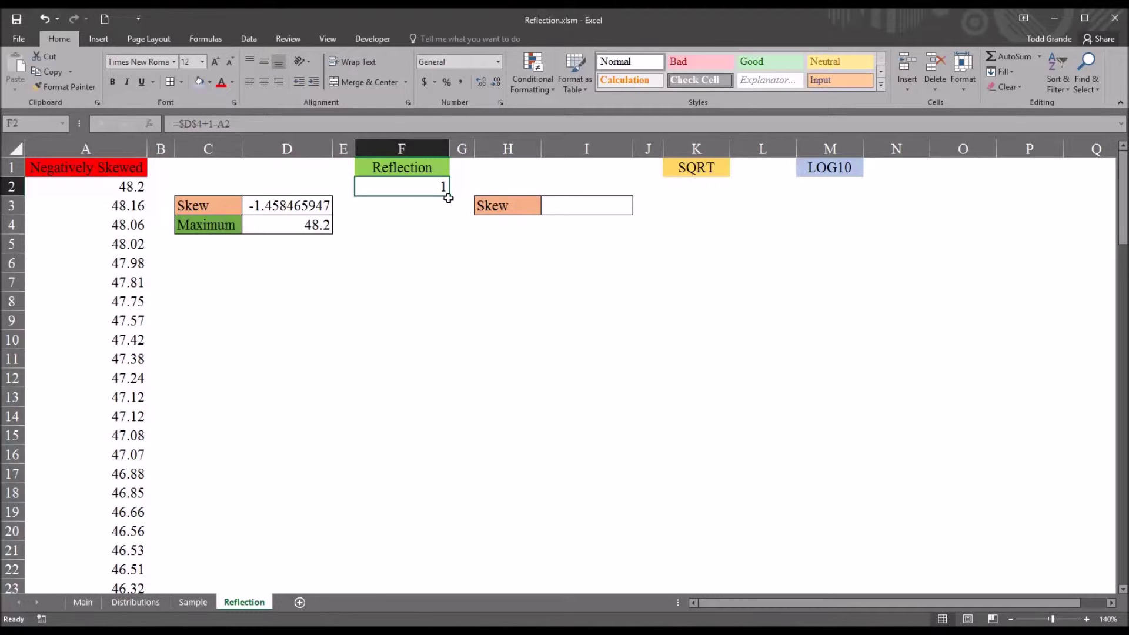
mouse_move(450, 197)
mouse_down()
mouse_move(453, 593)
mouse_move(412, 589)
mouse_move(400, 551)
mouse_up()
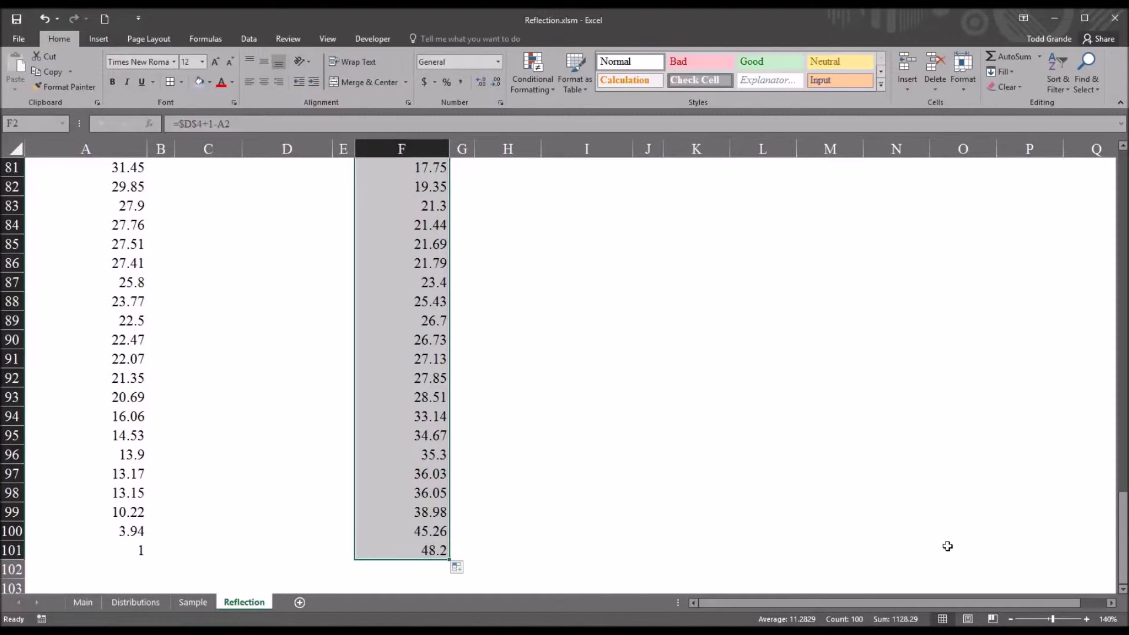
drag(1124, 548, 1082, 203)
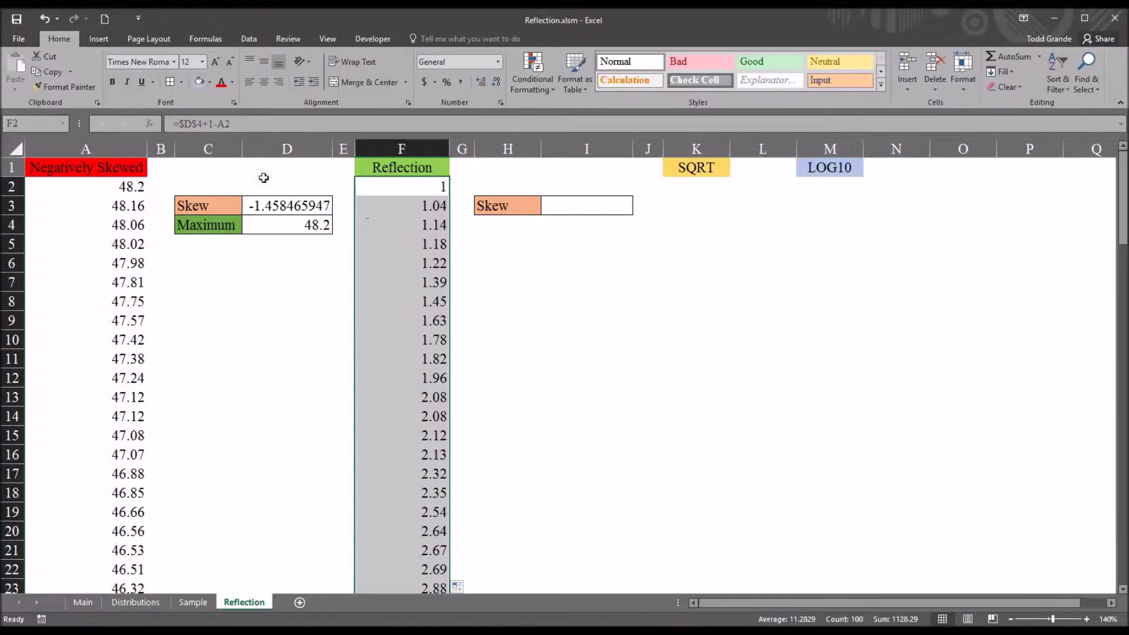
click(99, 39)
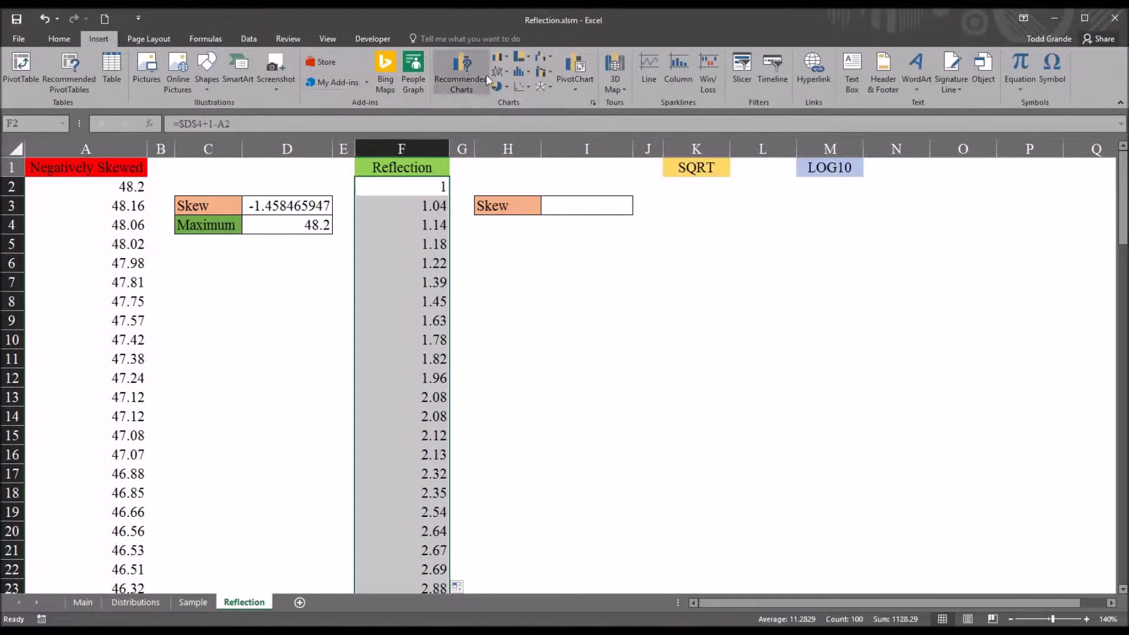
Insert a histogram of F2:F101 and move it right of the Reflection column.
click(520, 70)
click(527, 105)
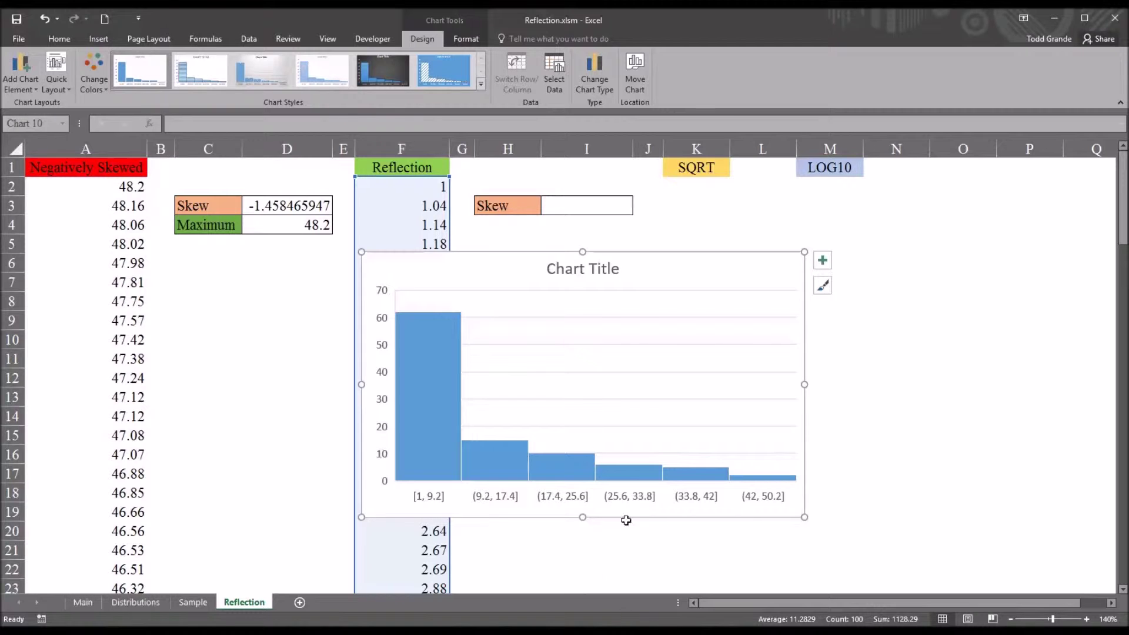
drag(615, 518, 764, 530)
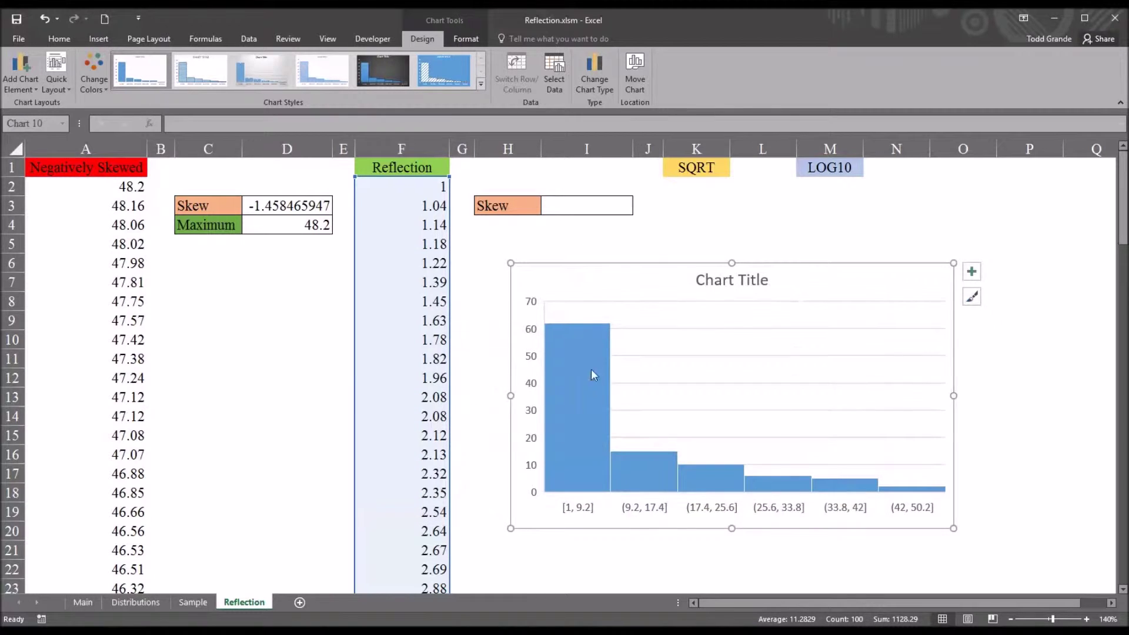
click(572, 205)
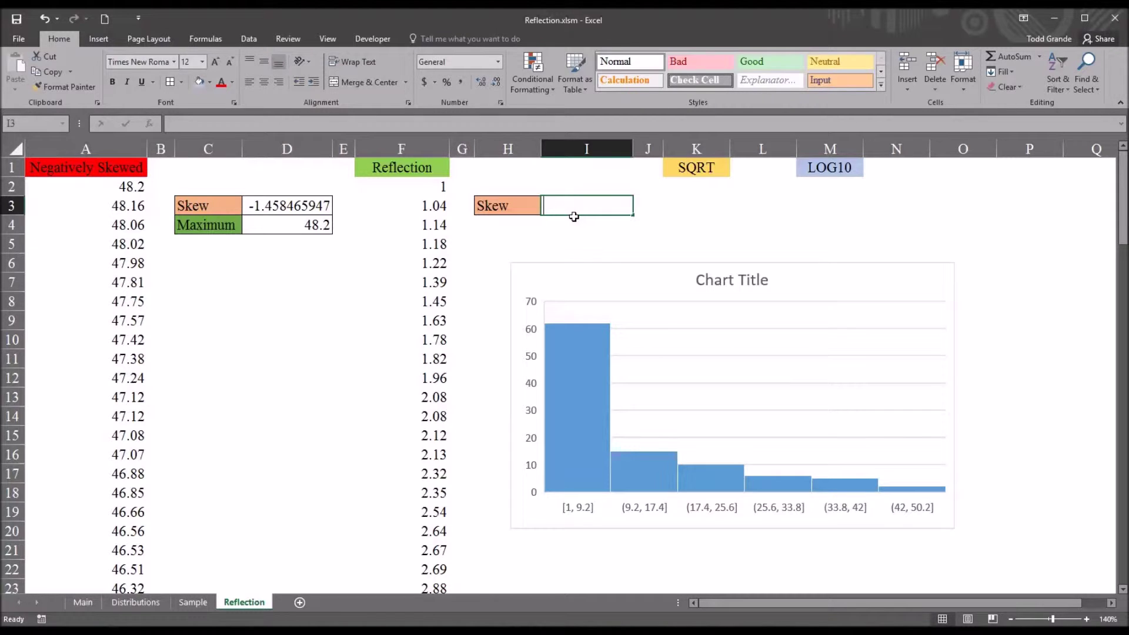
Enter =SKEW(F2:F101) in I3, giving a positive 1.458465947.
text(=sk)
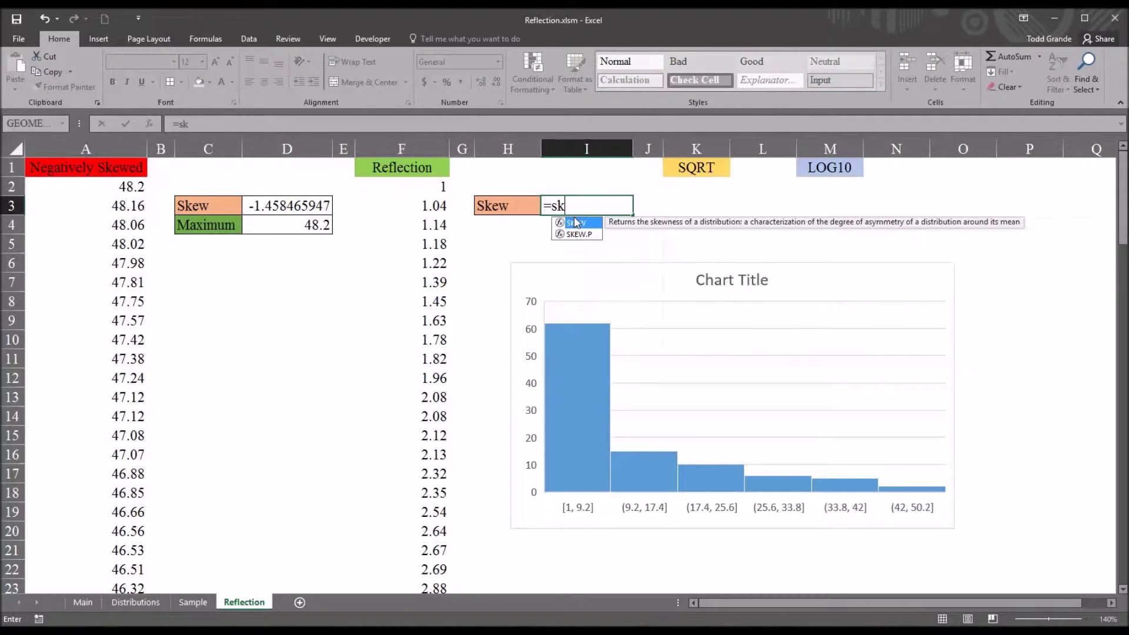
text(ew))
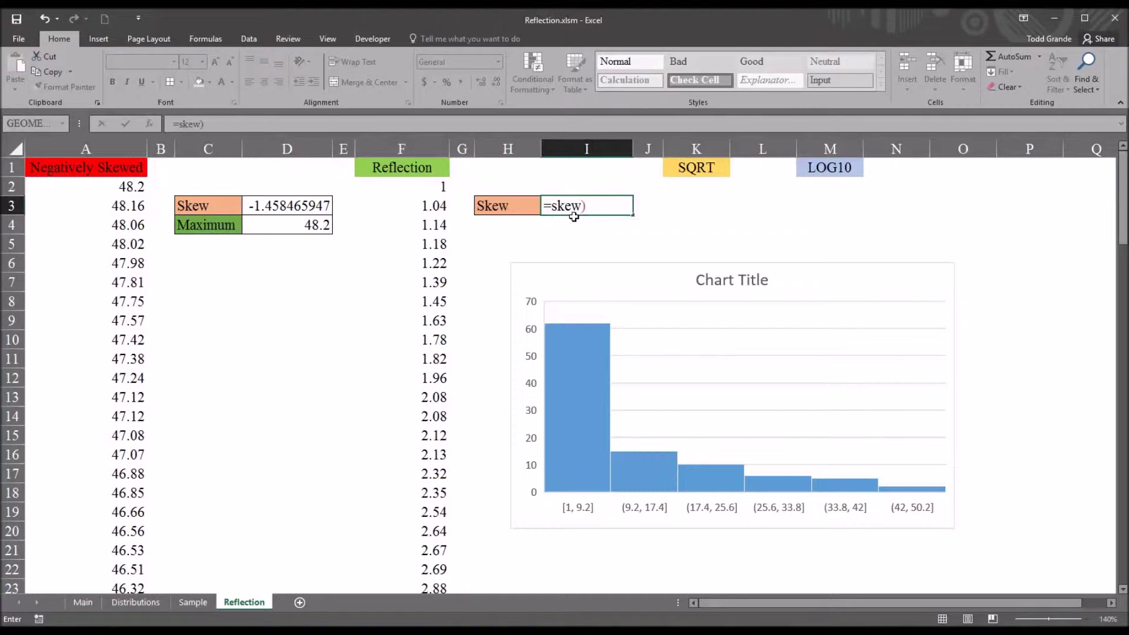
key(BackSpace)
text(()
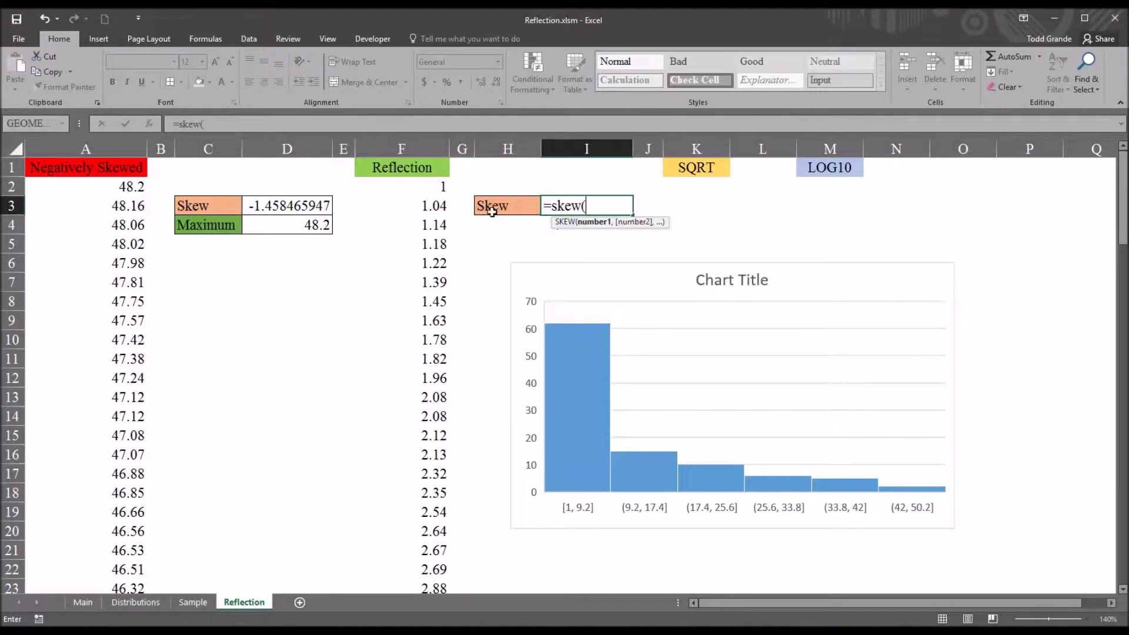
click(428, 188)
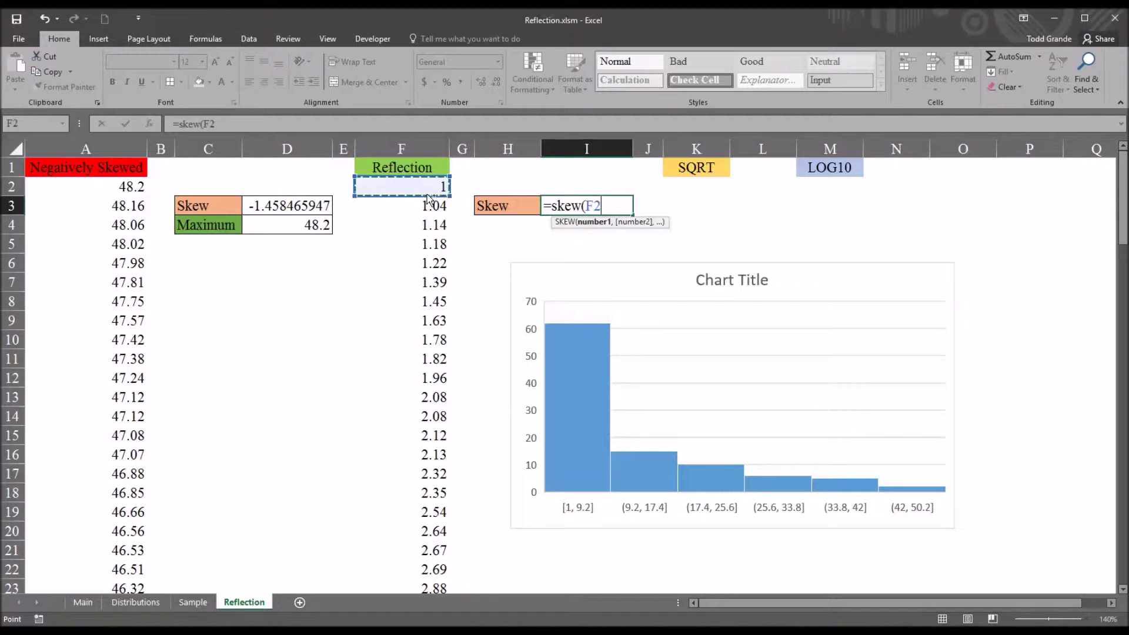
key(ctrl+shift+Down)
text())
key(ctrl+Return)
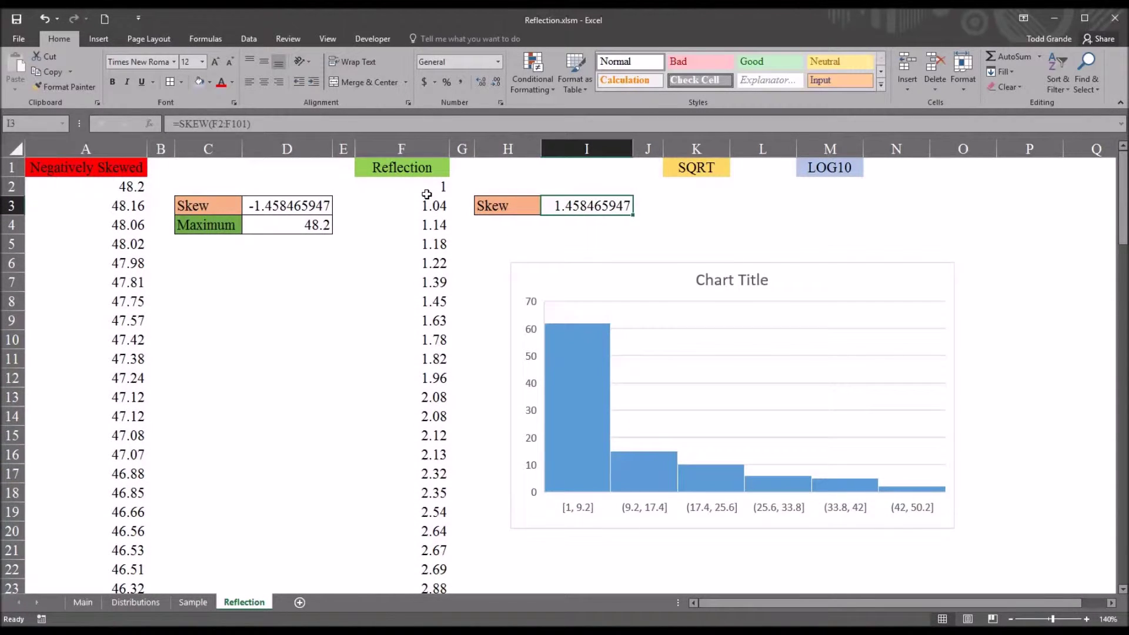
Compare the reflected skew in I3 with the original skew in D3.
click(261, 207)
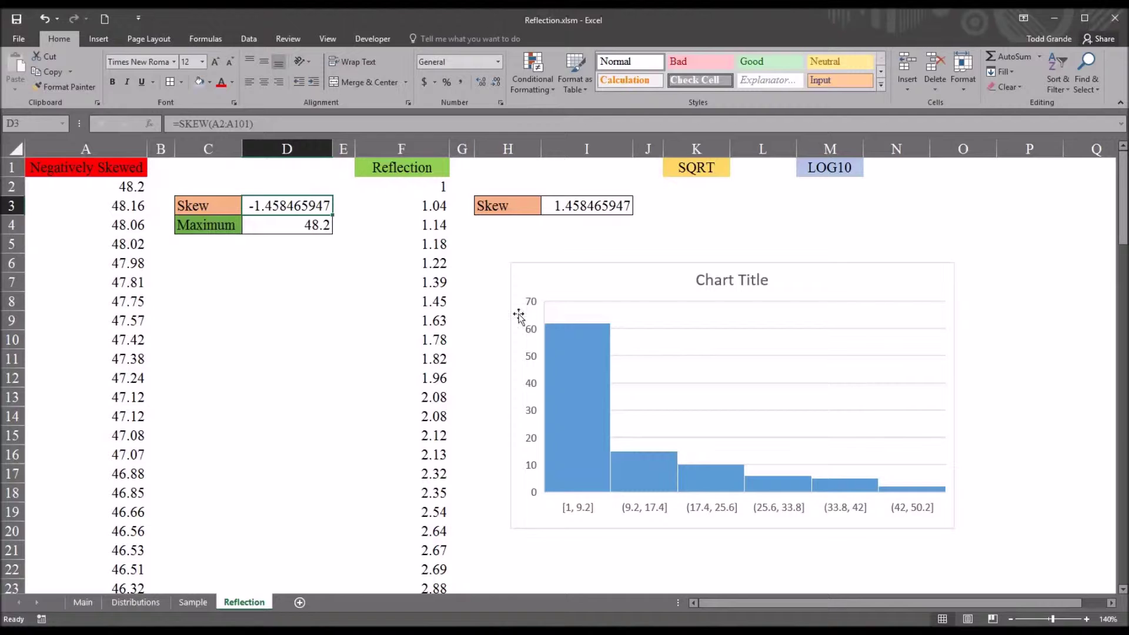
click(570, 210)
click(293, 209)
click(564, 213)
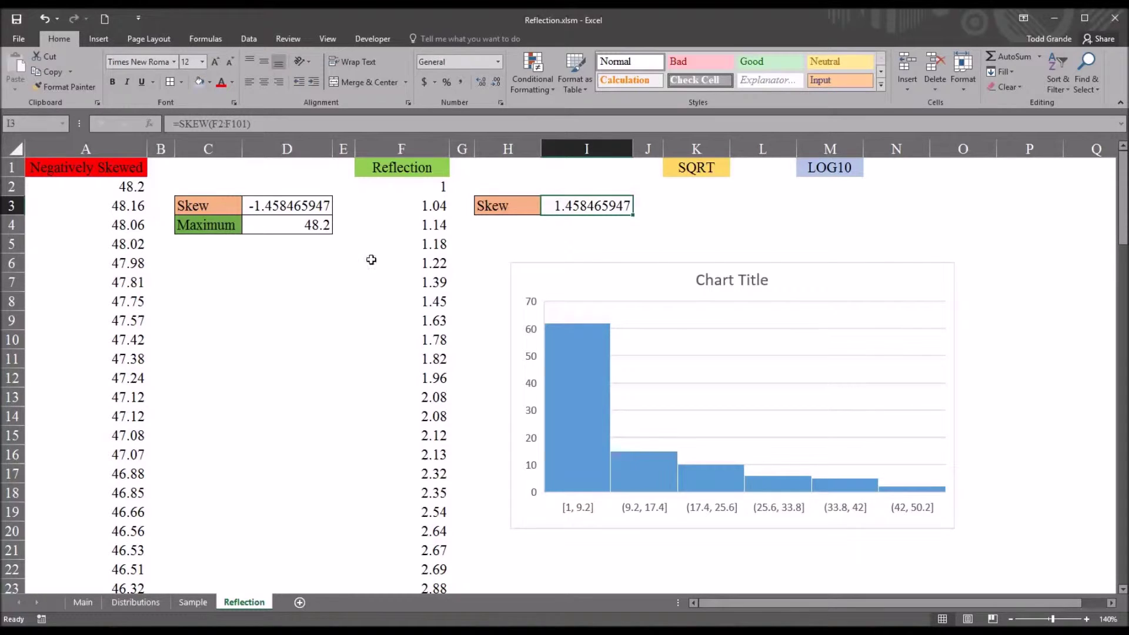
click(124, 166)
key(ctrl+shift+Down)
Compare the Reflection and Negatively Skewed columns, then select the histogram chart.
click(356, 143)
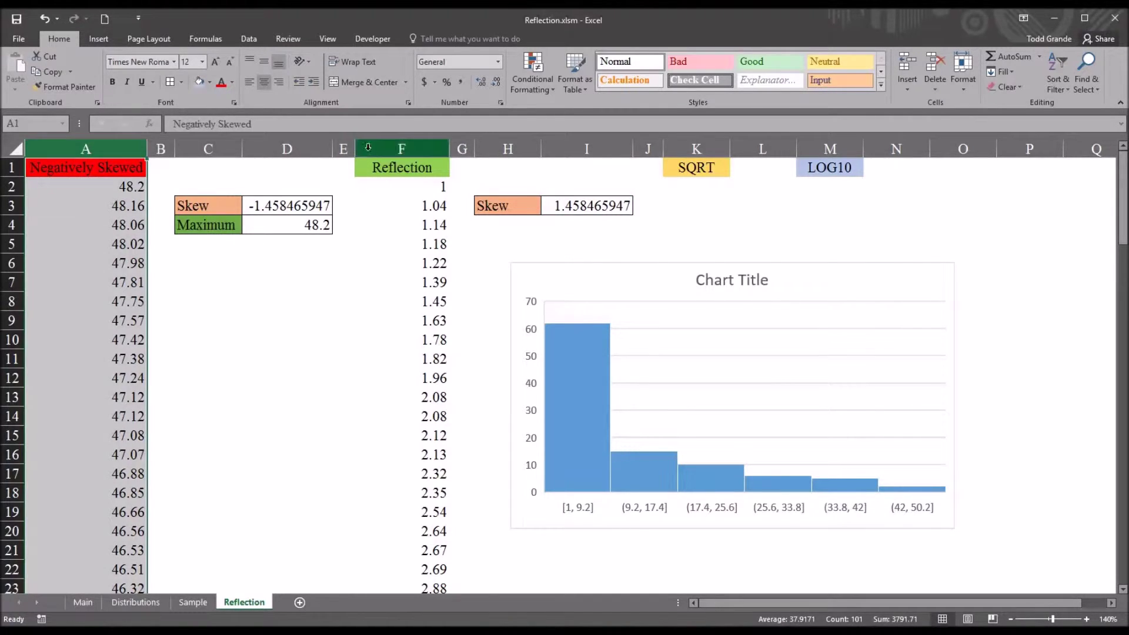
click(566, 211)
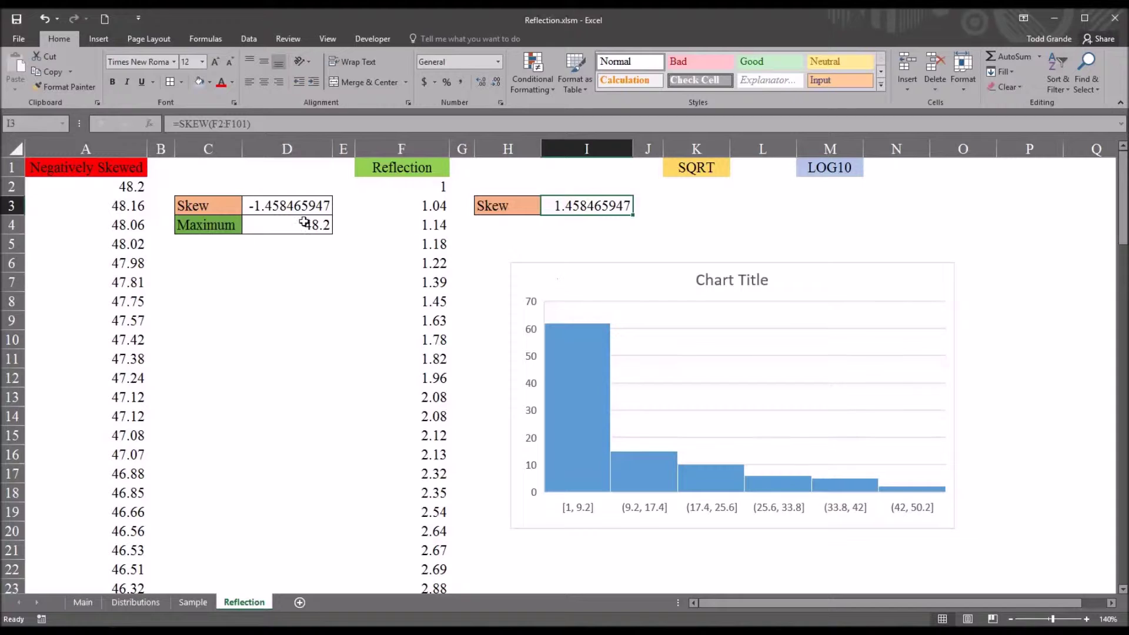
click(276, 207)
click(585, 208)
click(112, 150)
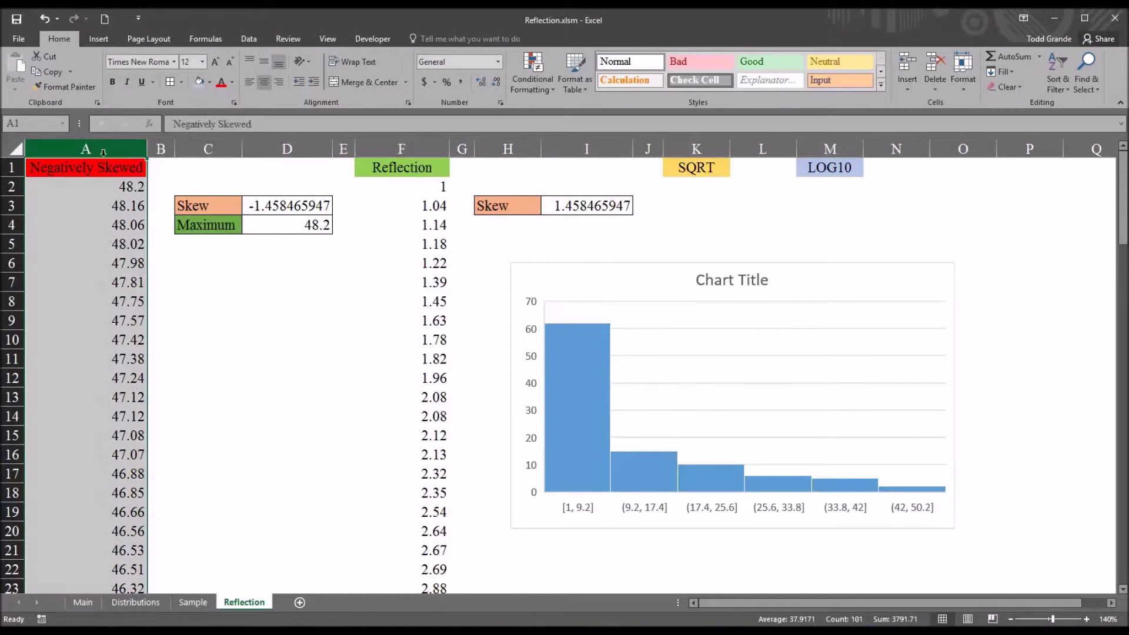
click(415, 152)
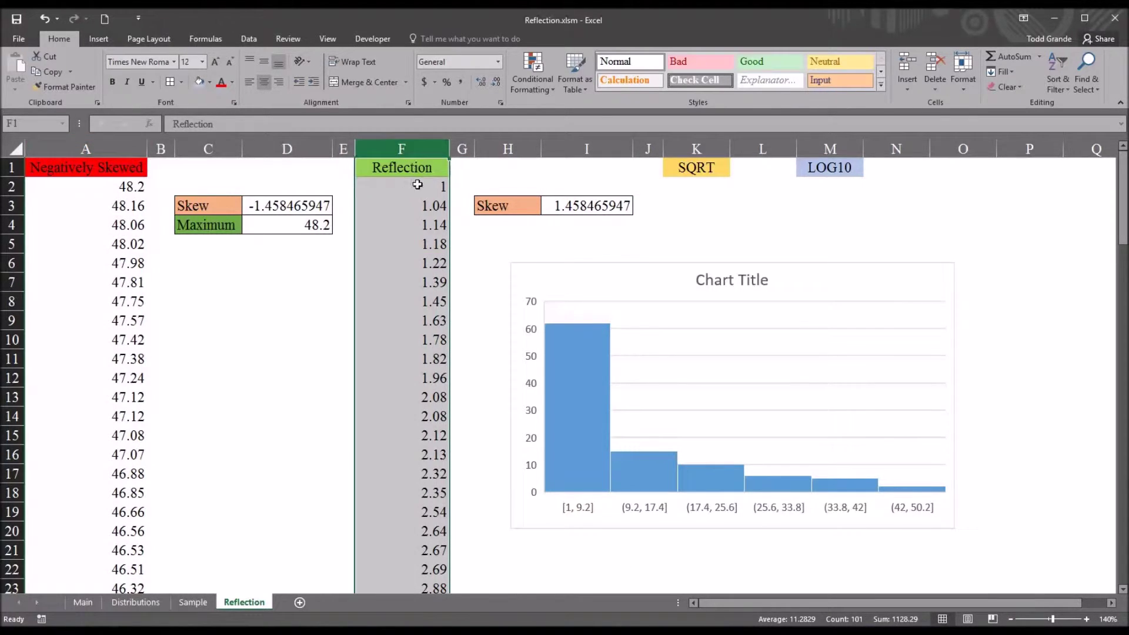
click(569, 265)
key(Delete)
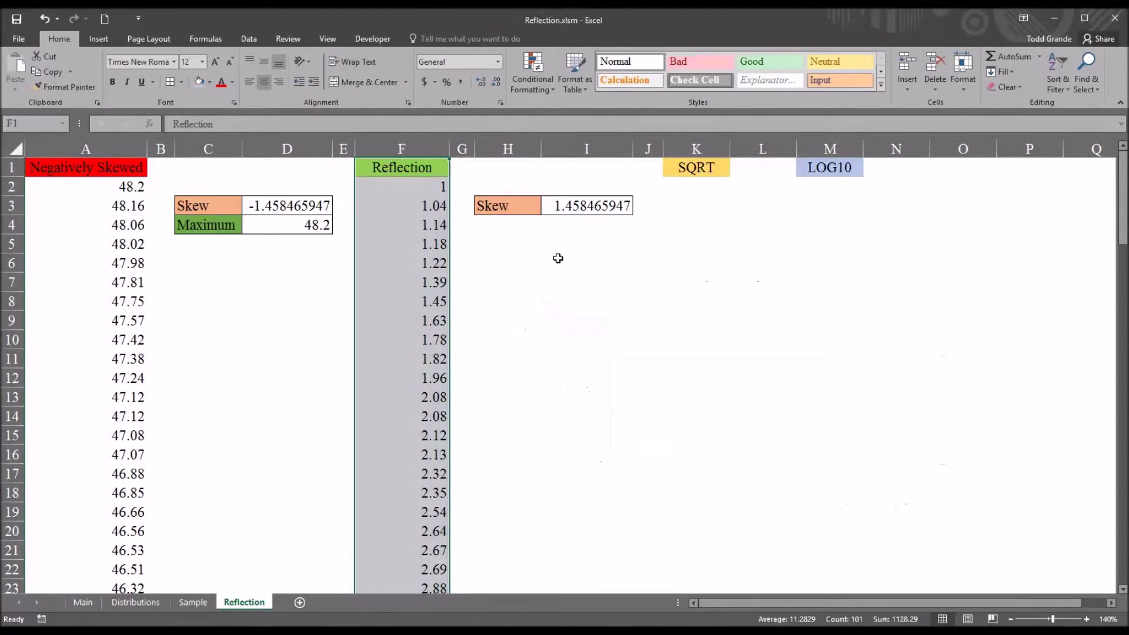
click(519, 247)
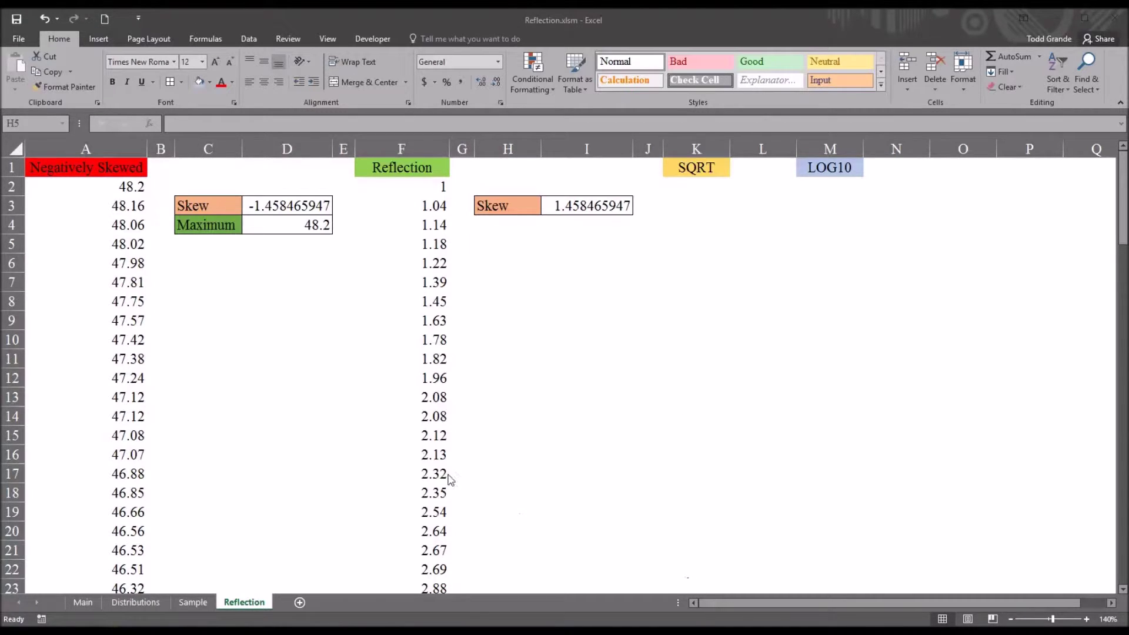
click(275, 212)
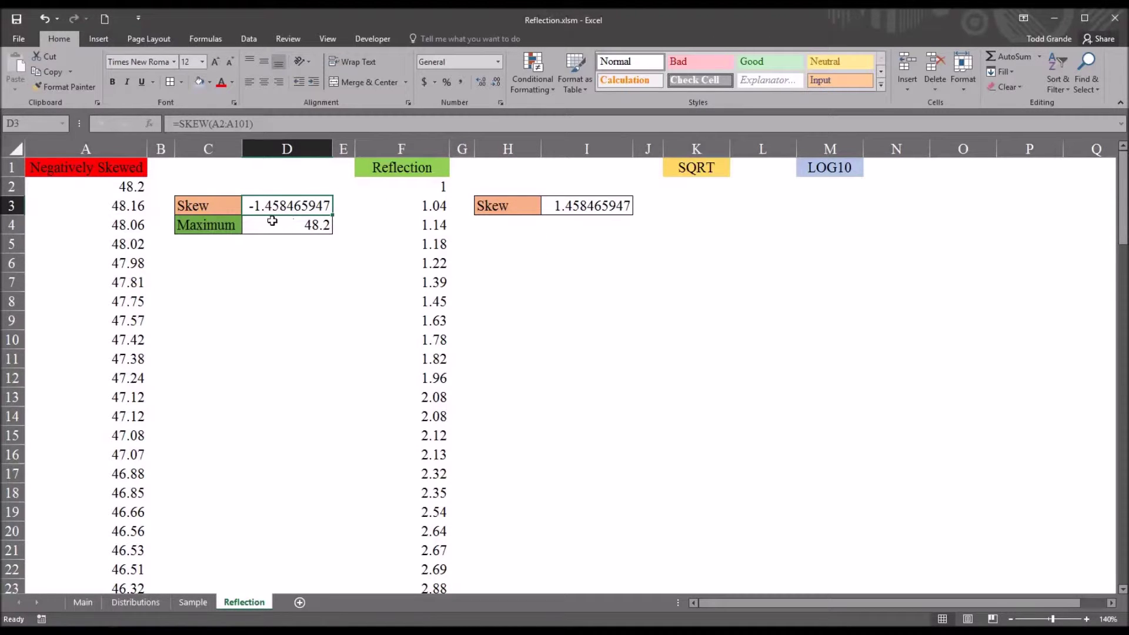
click(100, 149)
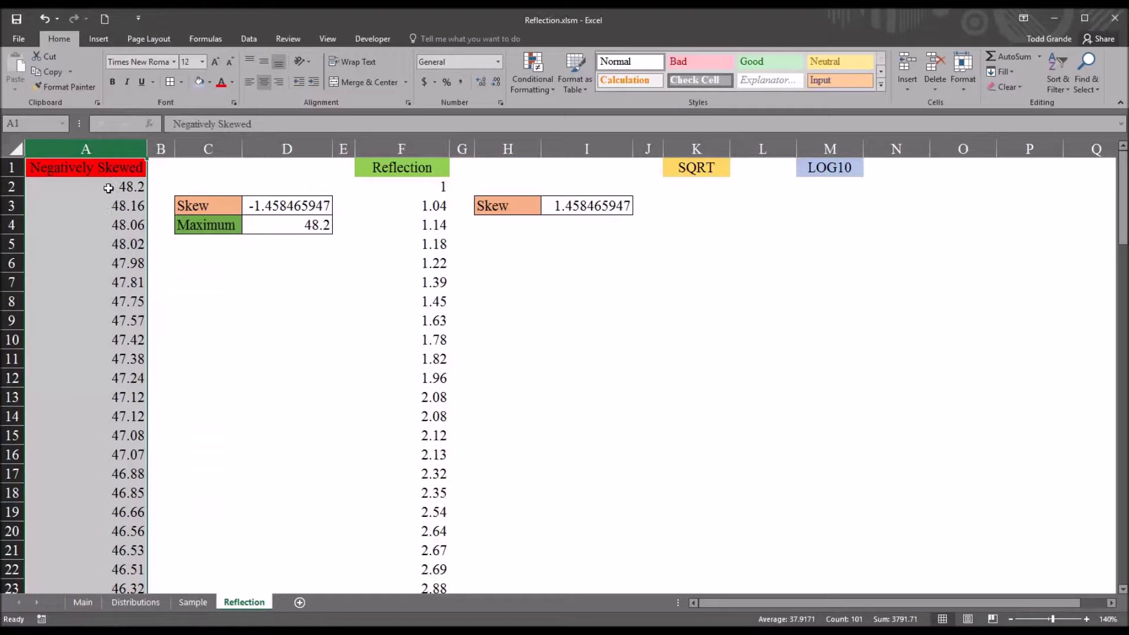
click(105, 188)
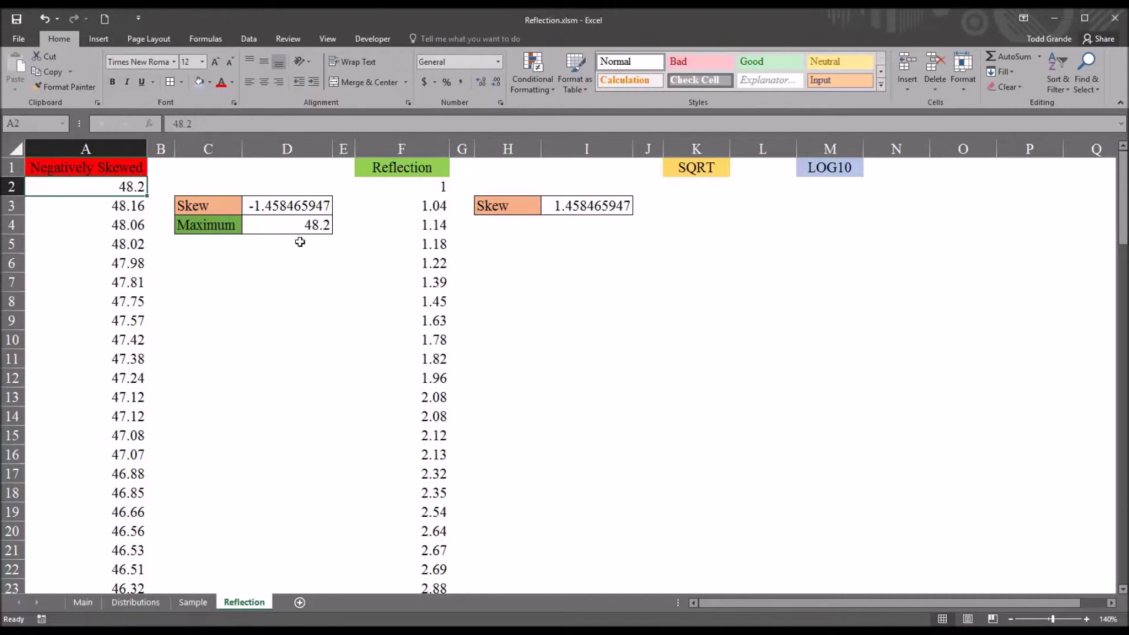
click(287, 210)
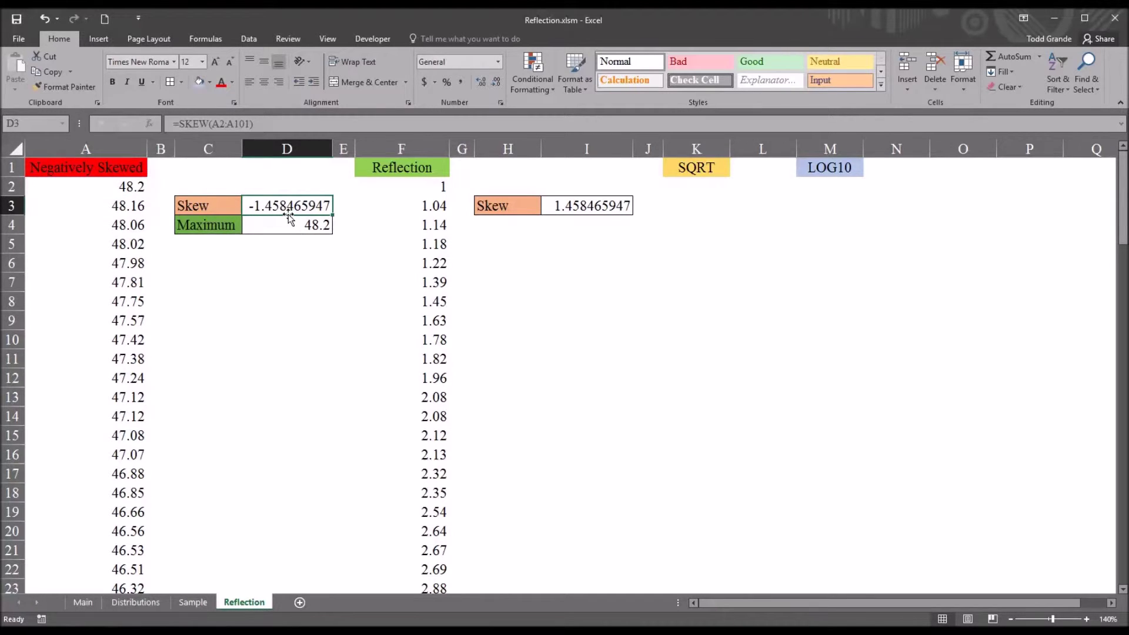
click(818, 189)
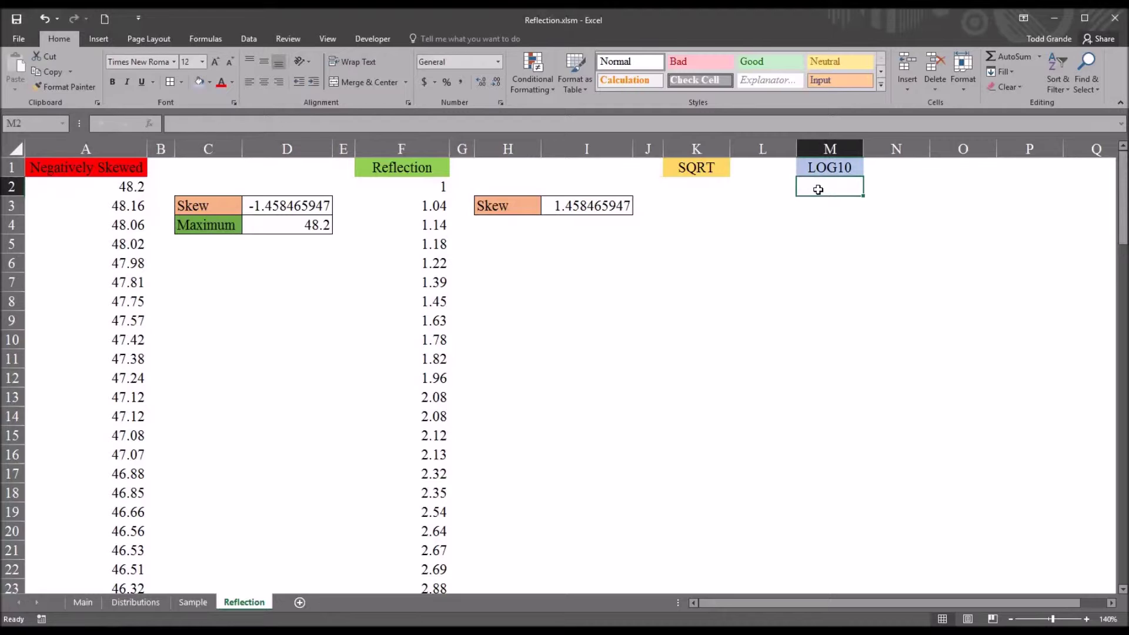
click(689, 191)
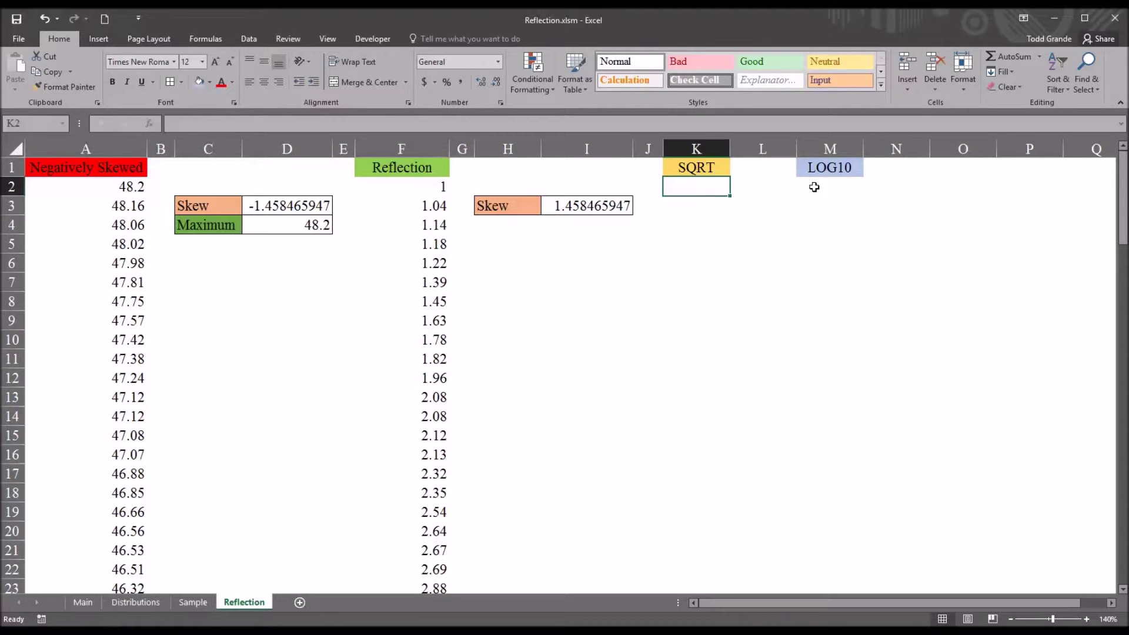
click(814, 189)
click(701, 191)
click(86, 149)
click(392, 151)
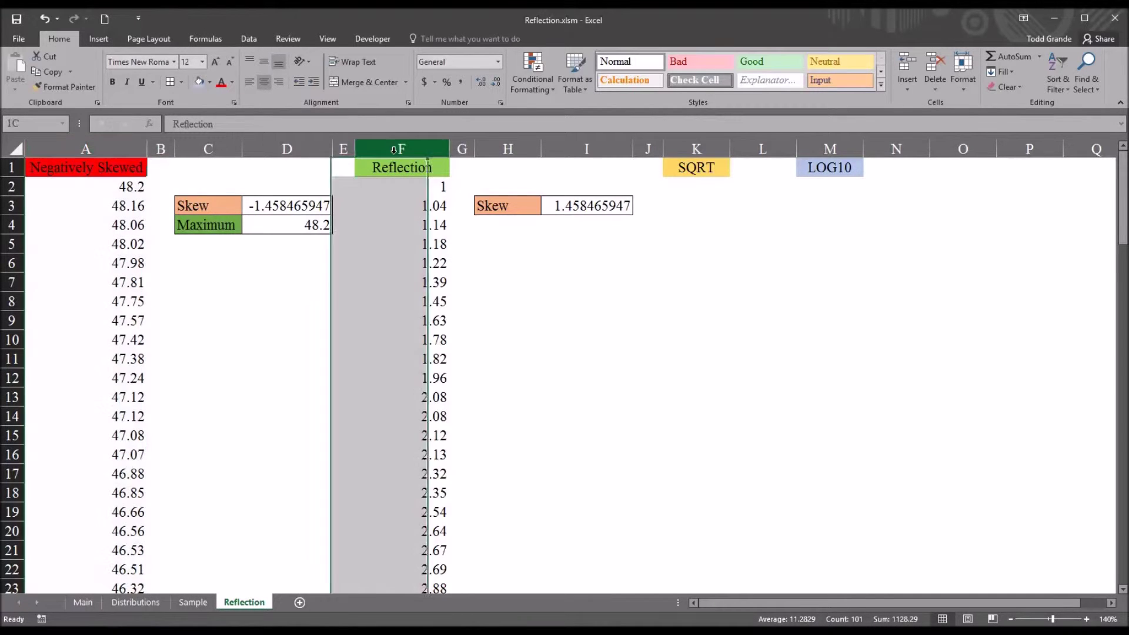
click(670, 188)
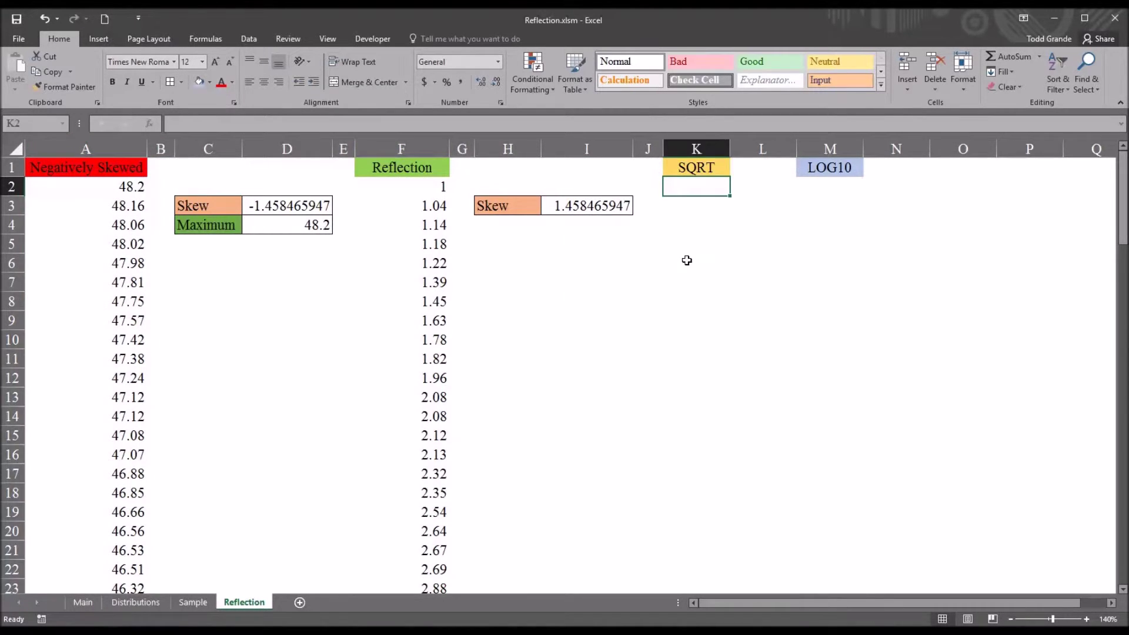
Enter =SQRT(F2) in K2 and fill it down to K101, giving 1 to 6.942622.
text(=sqrt)
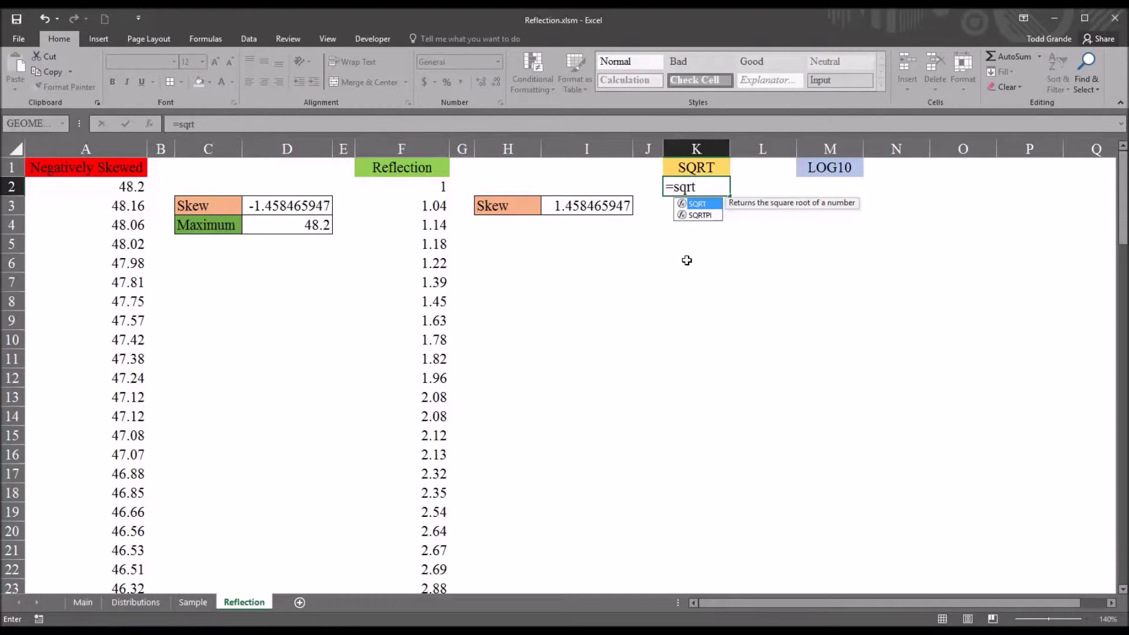
text(()
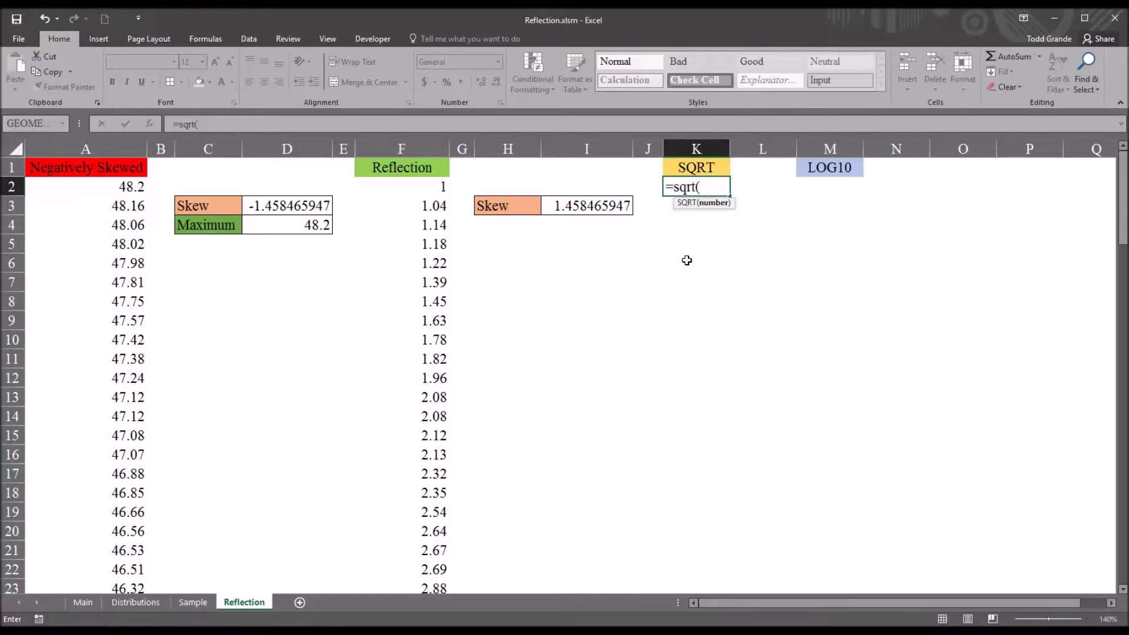
click(416, 187)
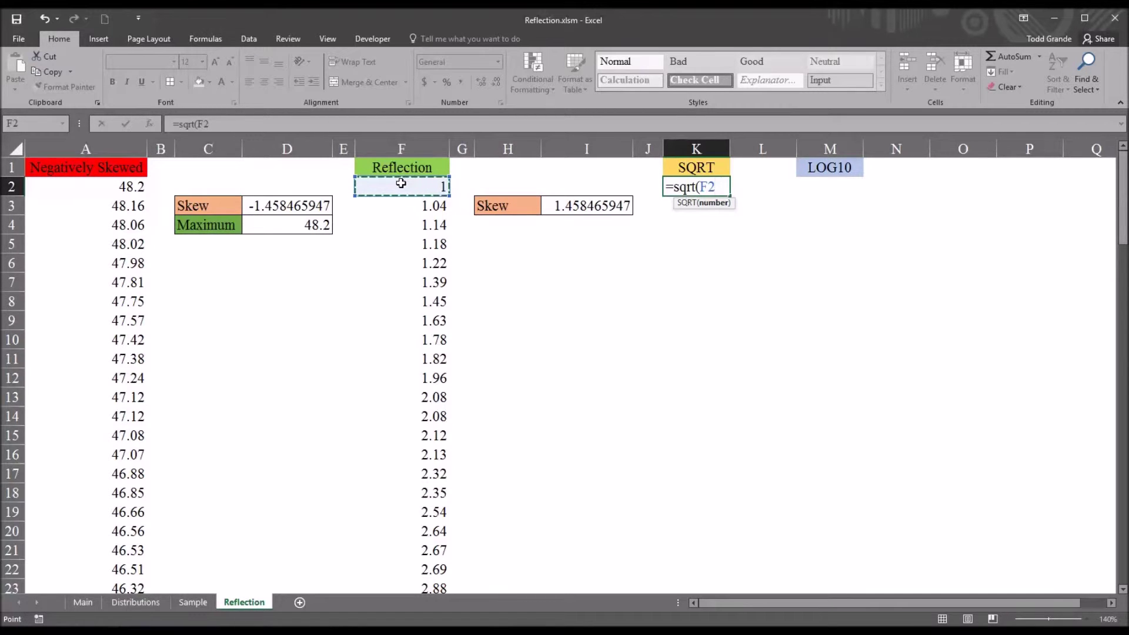
key(Return)
click(721, 191)
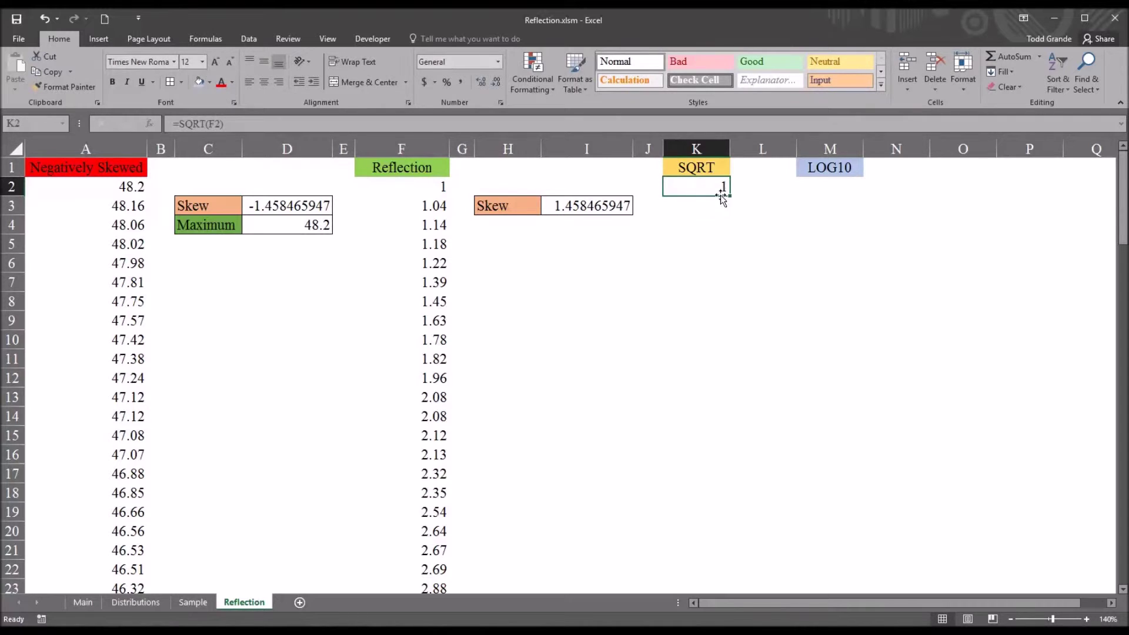
drag(730, 198, 718, 558)
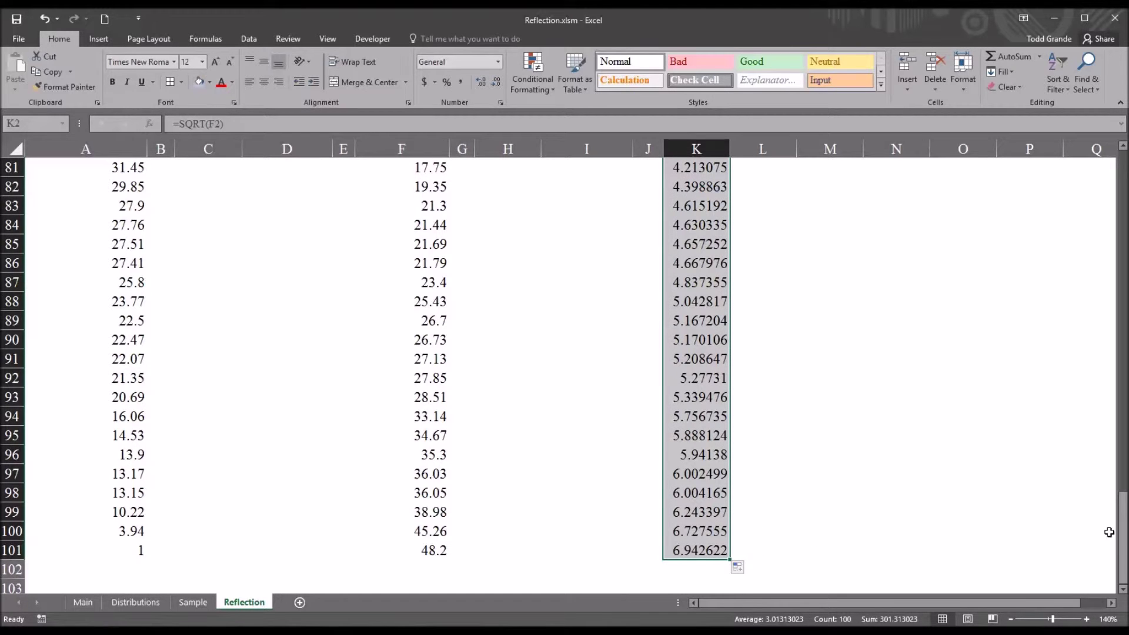
drag(1109, 532, 1106, 179)
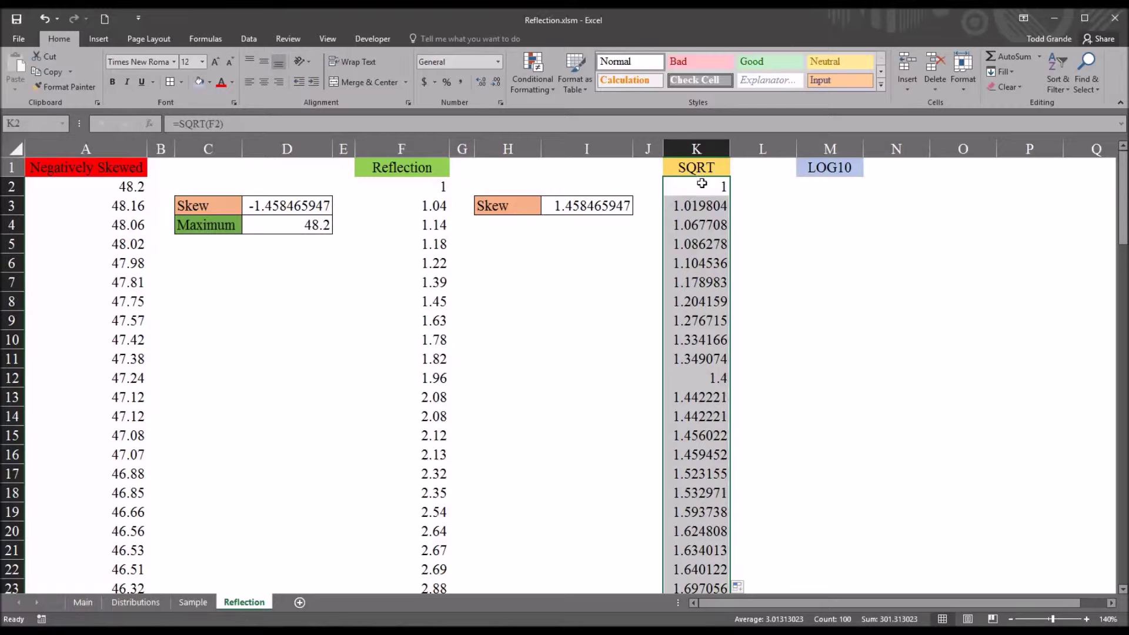
click(756, 188)
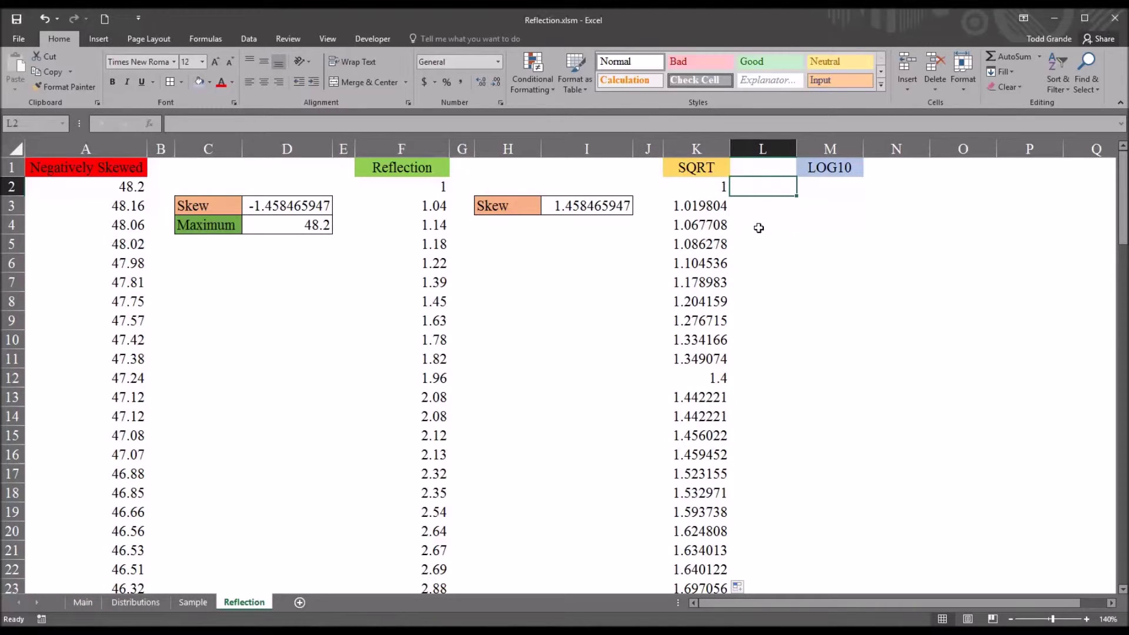
Enter =SKEW(K2:K101) in L2, giving 0.759368, and compare it with D3.
text(=sk)
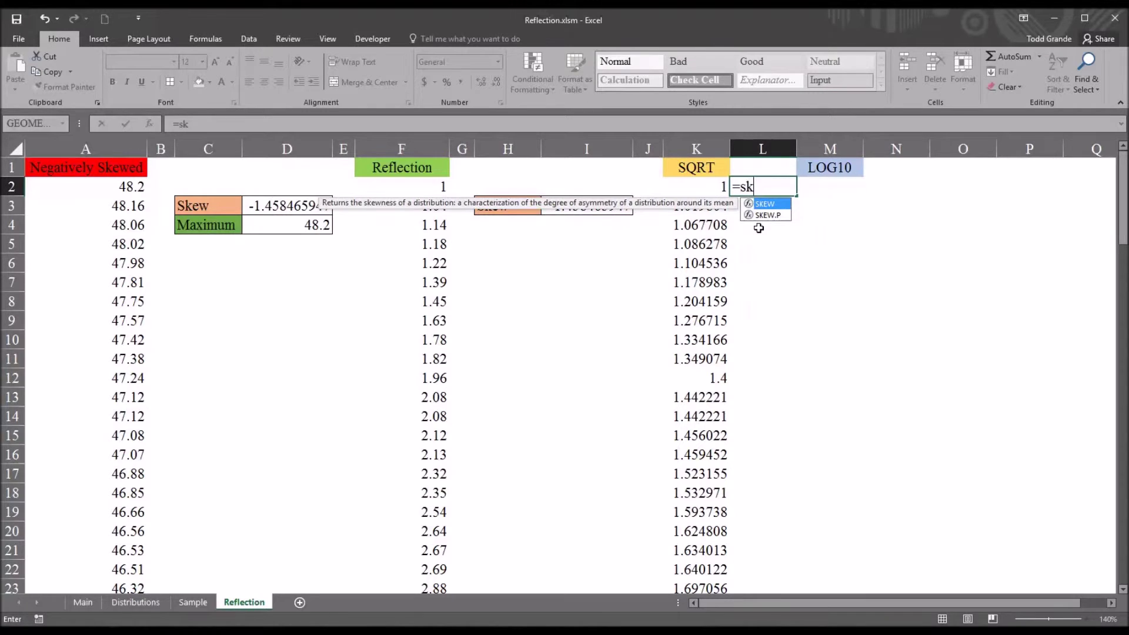
text(ew()
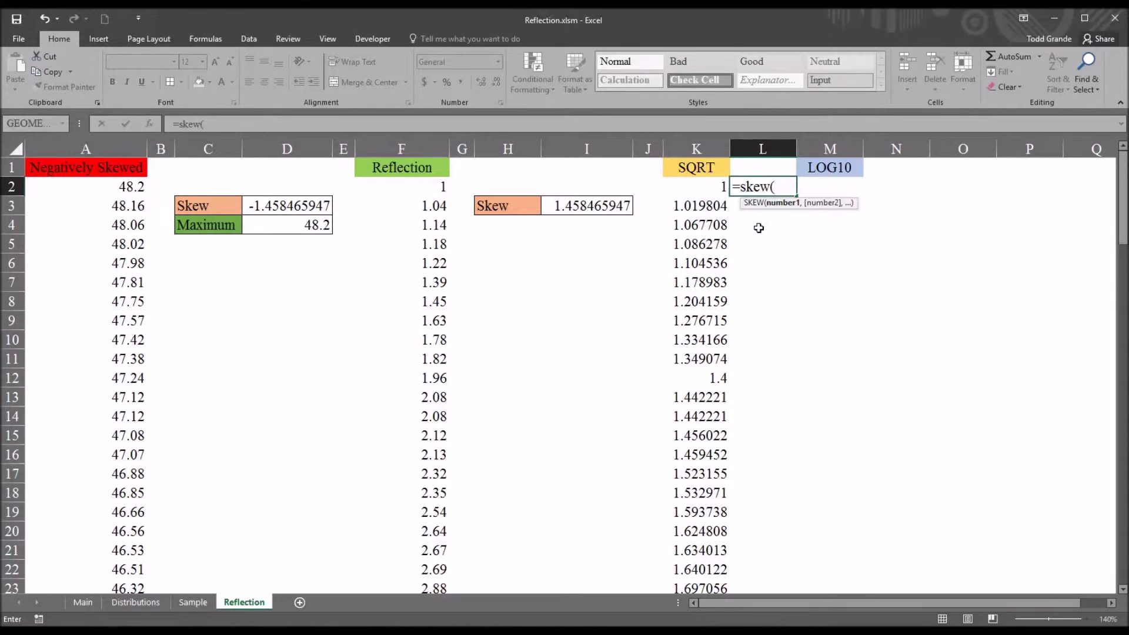
click(693, 187)
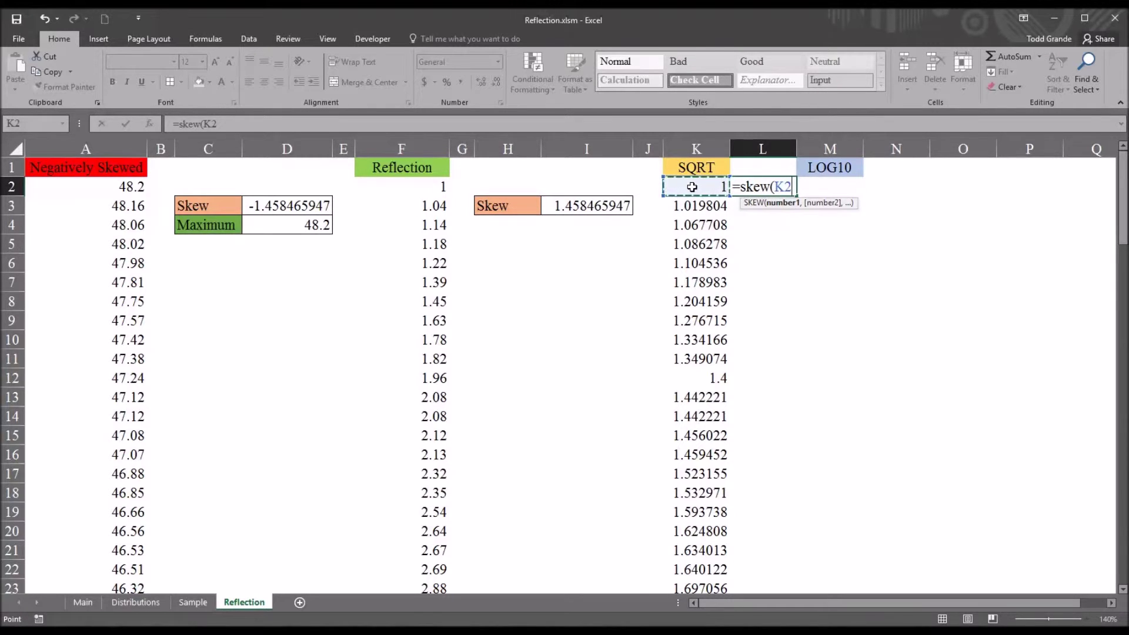
key(ctrl+shift+Down)
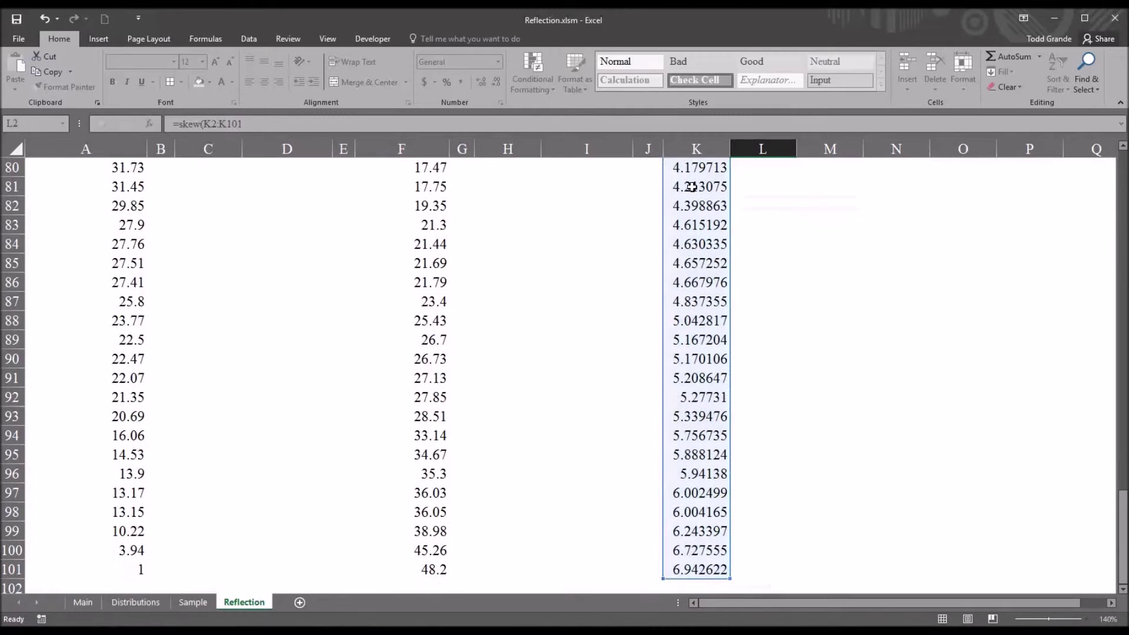
key(Return)
key(Up)
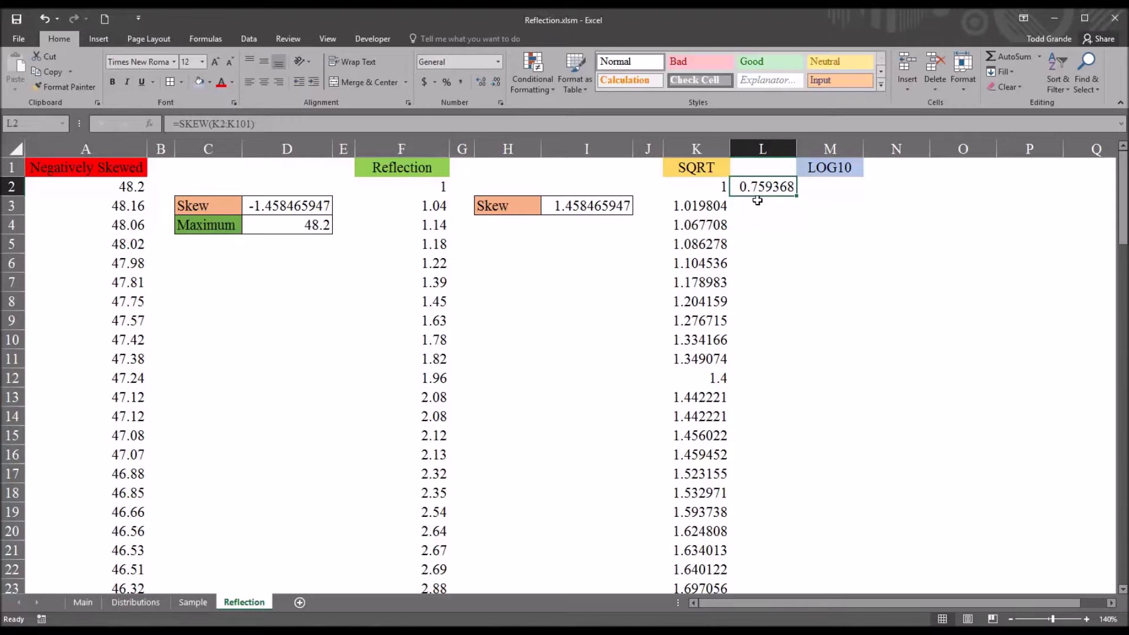
click(299, 210)
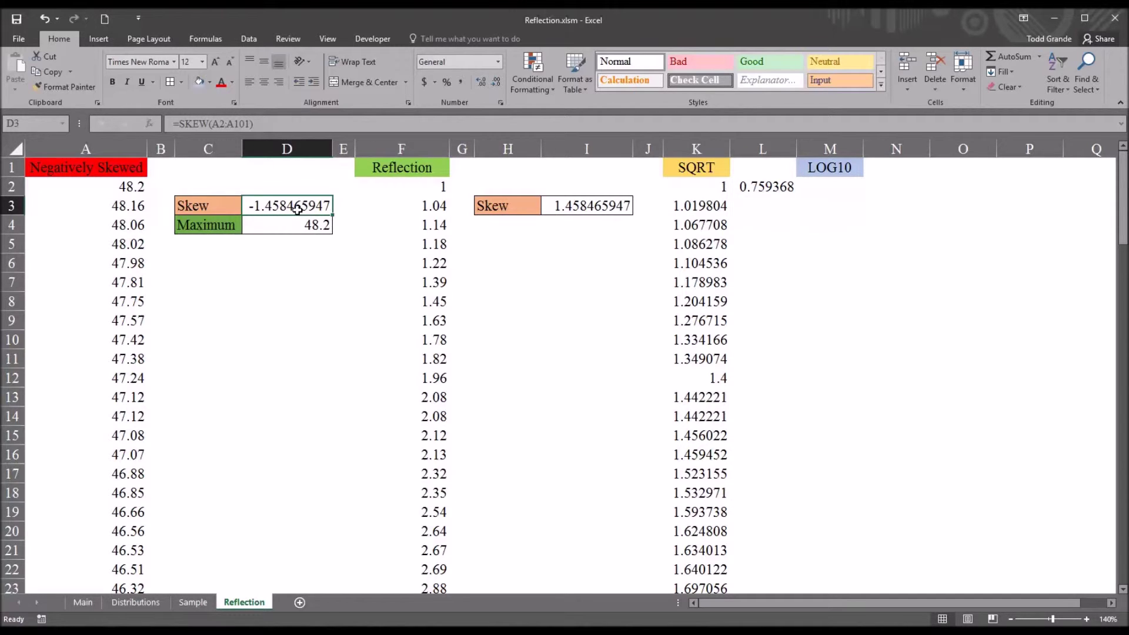
click(755, 189)
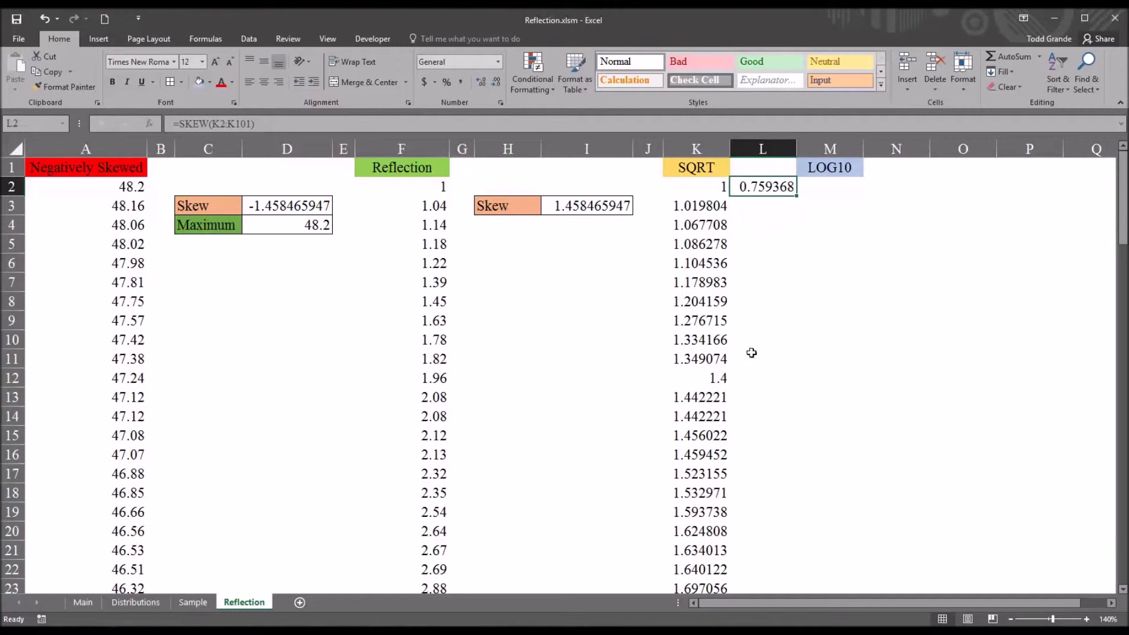
click(692, 193)
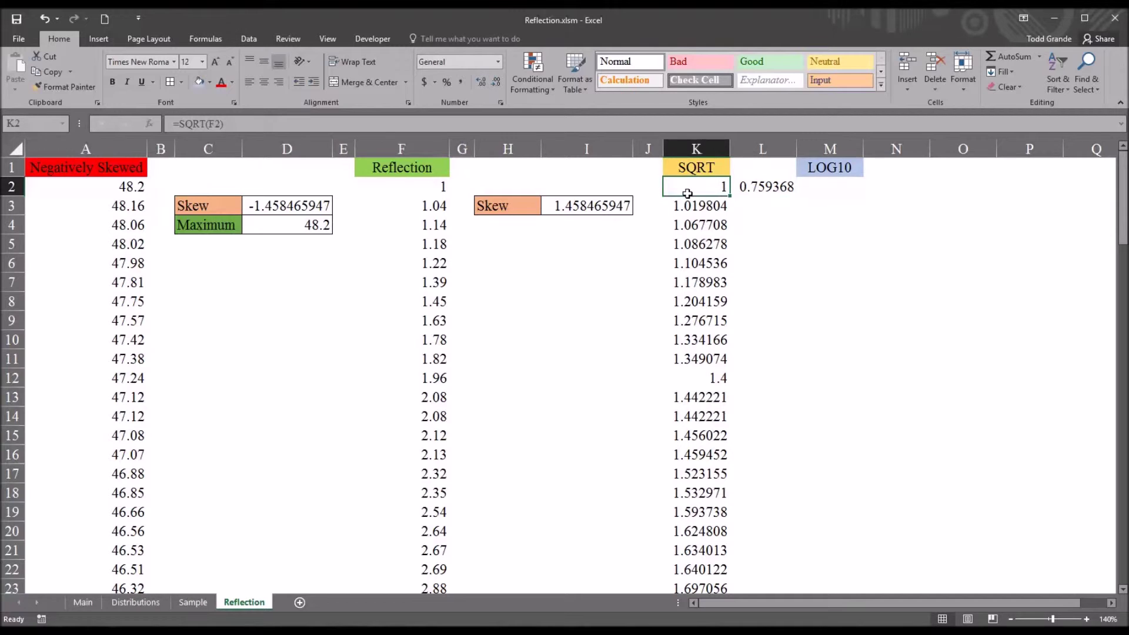
key(ctrl+shift+Down)
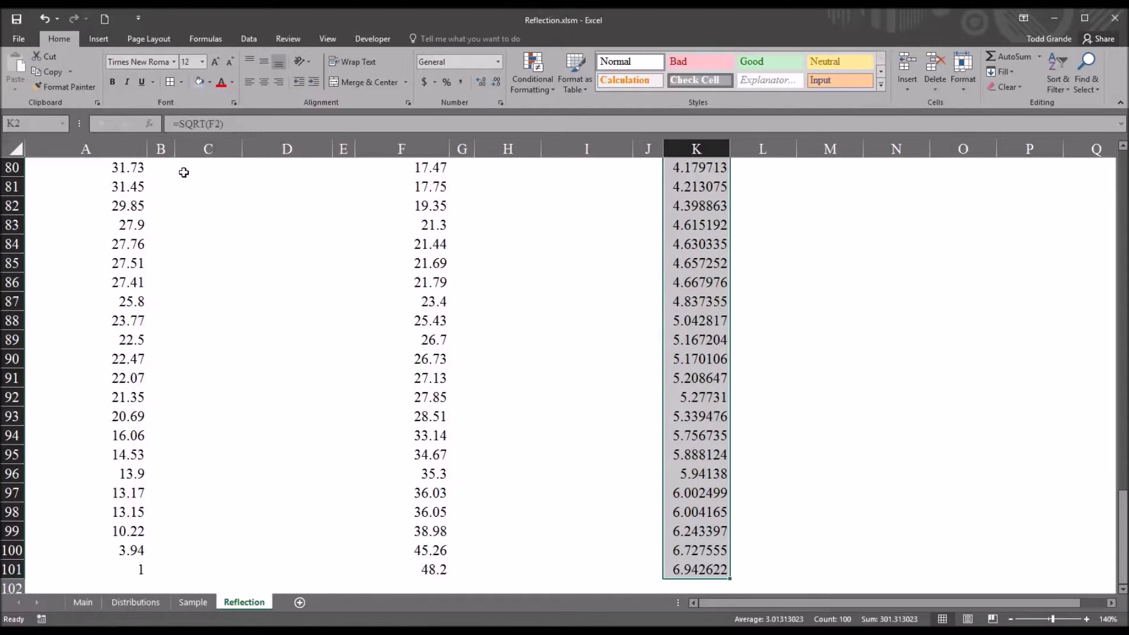
click(99, 39)
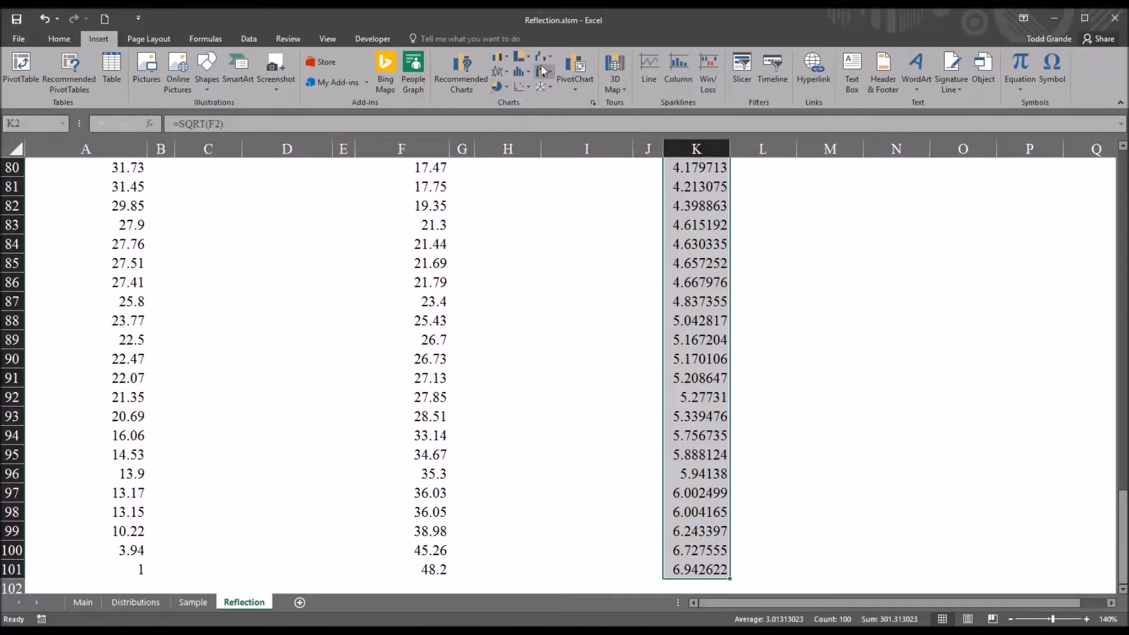
click(523, 72)
click(529, 114)
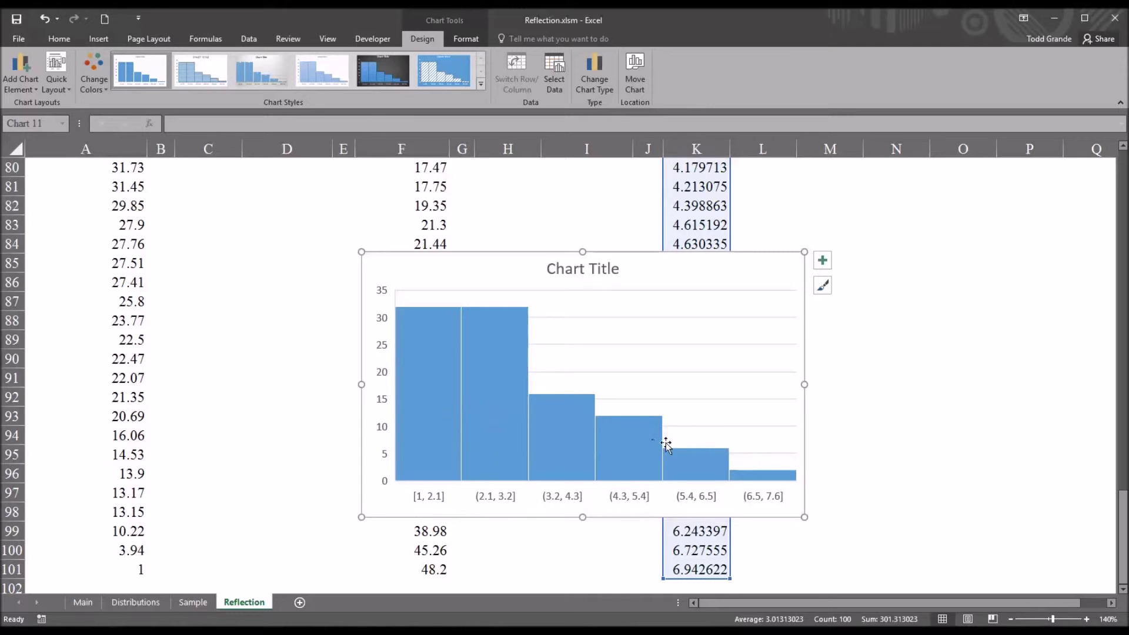
mouse_move(774, 475)
mouse_move(435, 390)
key(Delete)
Enter =LOG10(F2) in M2 and fill it down to M101, giving 0 to 1.683047.
drag(1123, 496, 1048, 157)
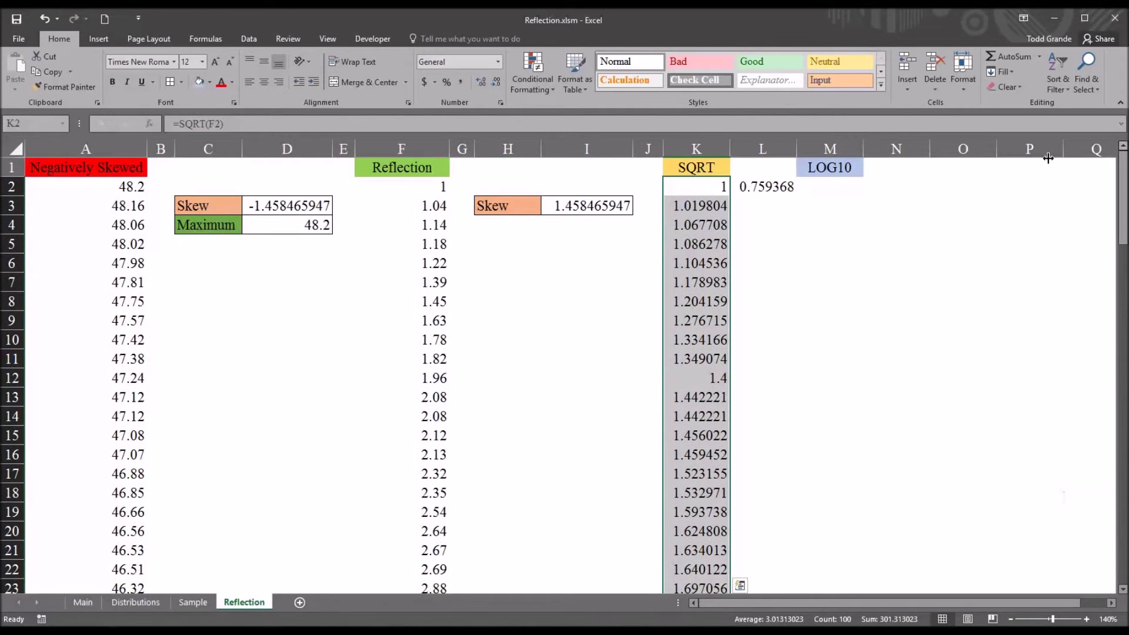
click(833, 187)
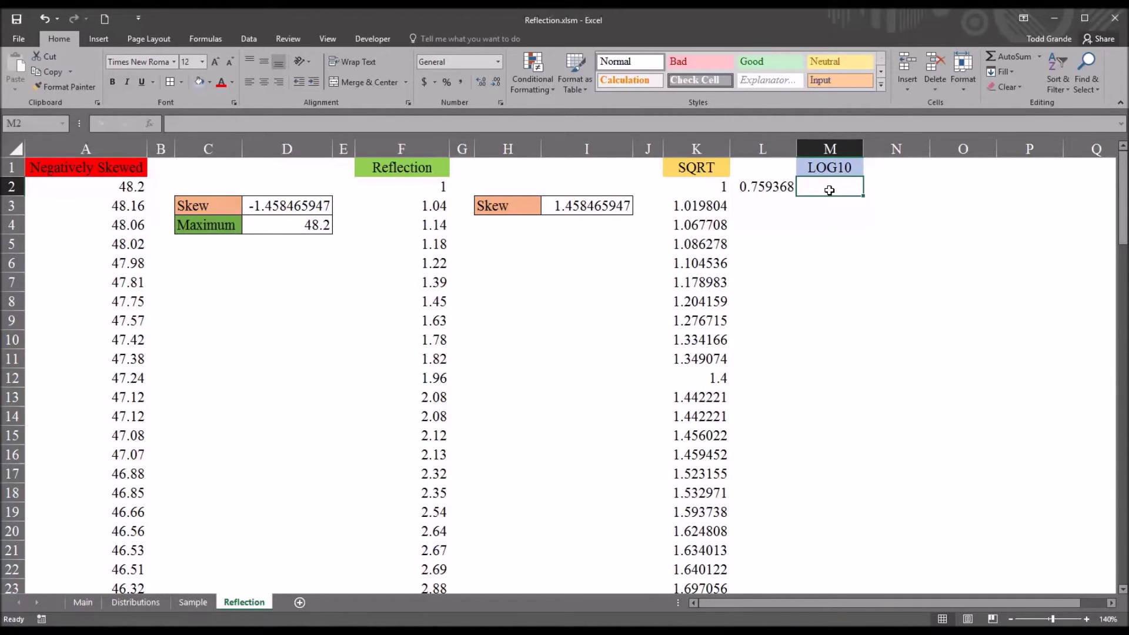
text(=)
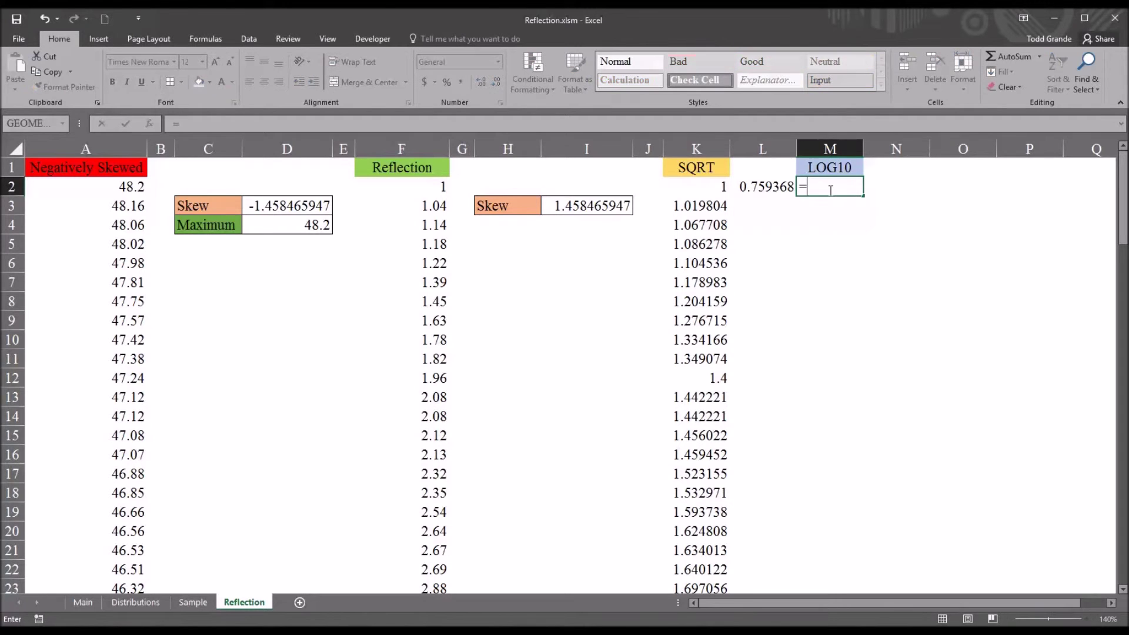
text(log)
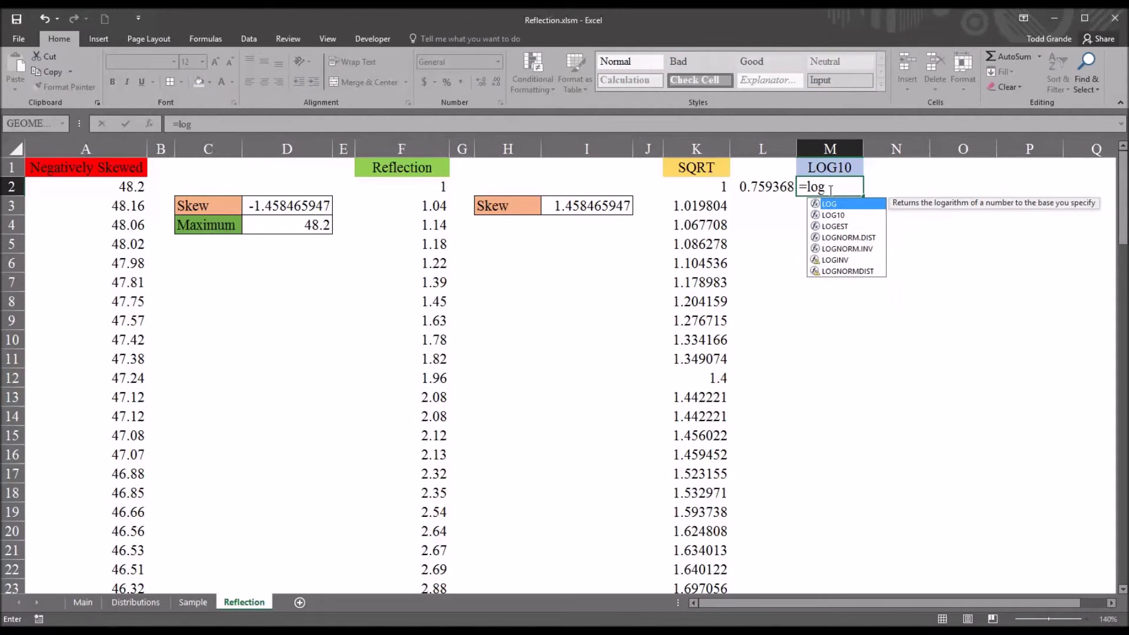
text(10()
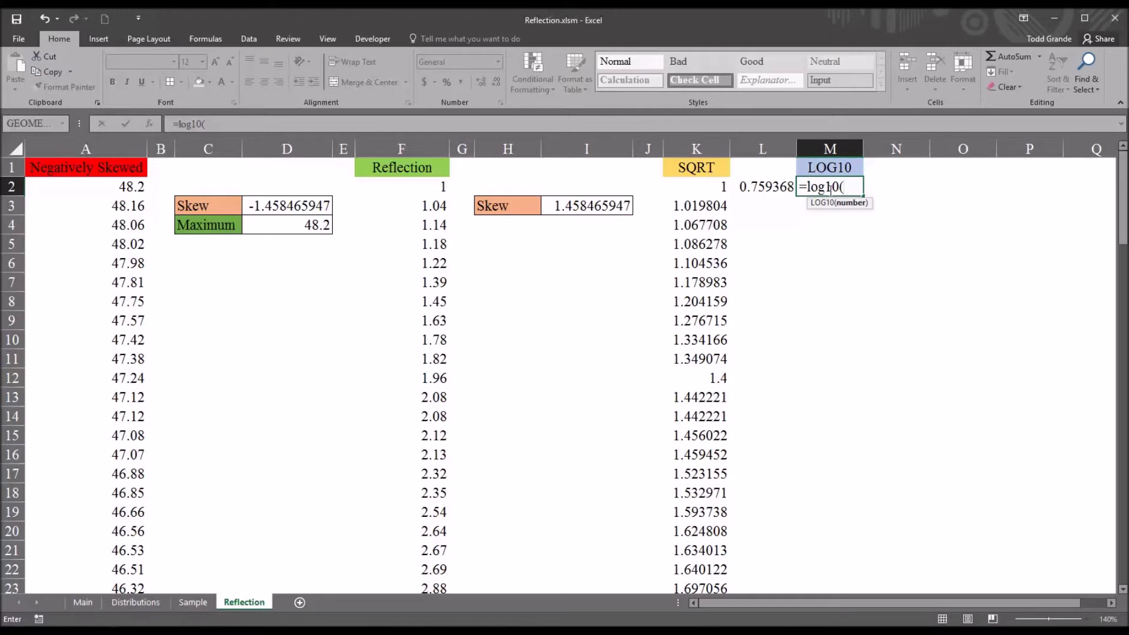
click(402, 189)
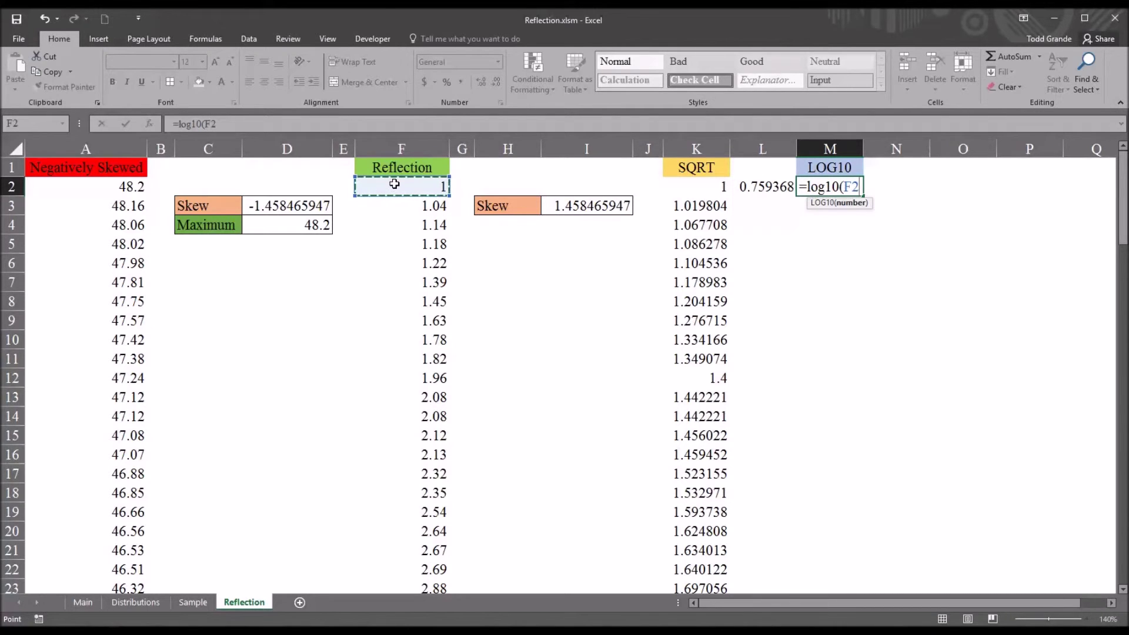
key(Return)
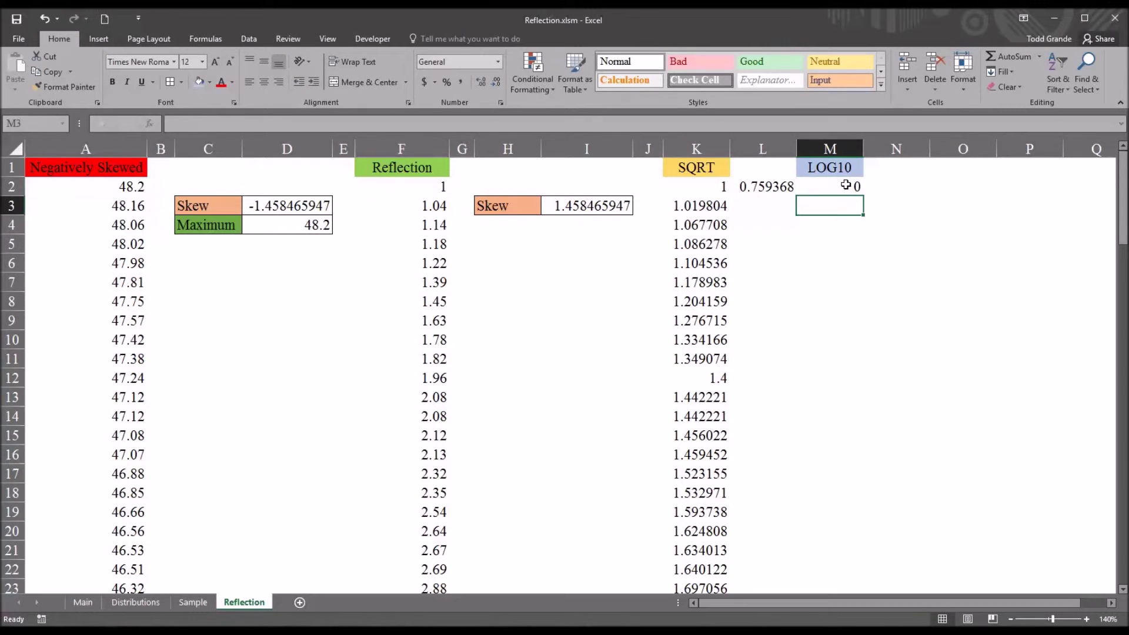
click(846, 186)
drag(864, 197, 845, 560)
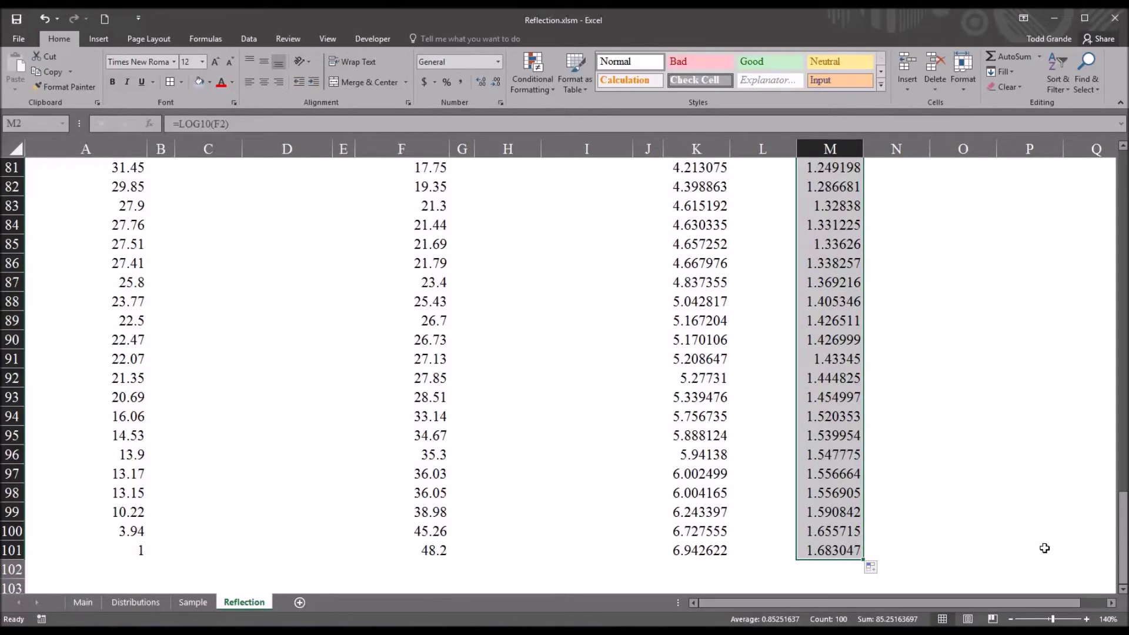
drag(1123, 544, 1084, 191)
click(905, 189)
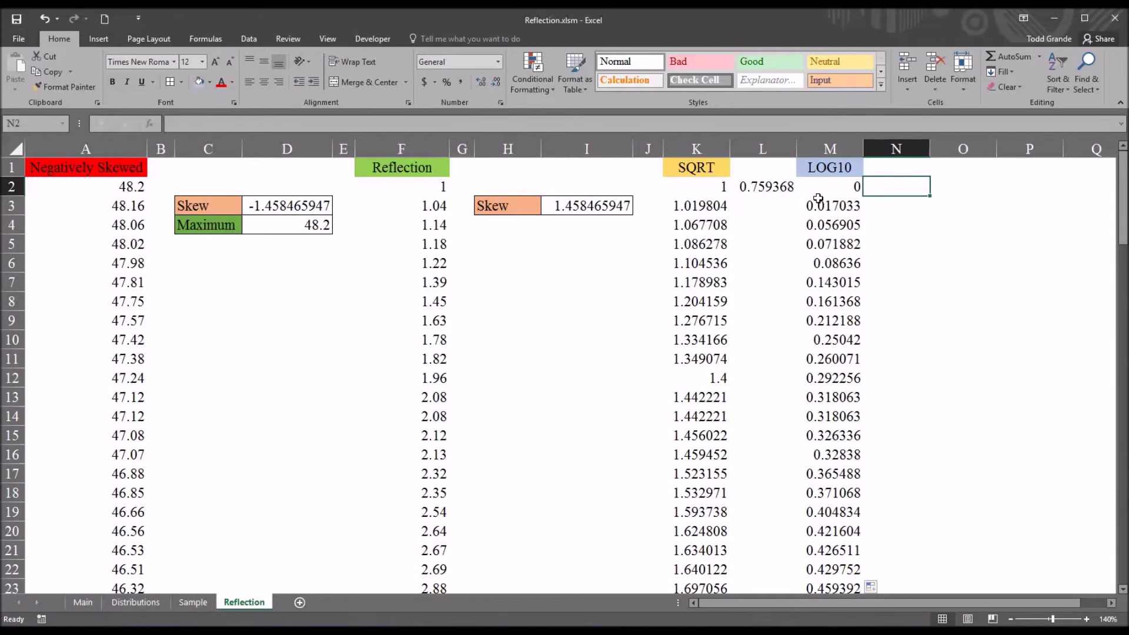
Enter =SKEW(M2:M101) in N2, giving -0.02874.
text(=s)
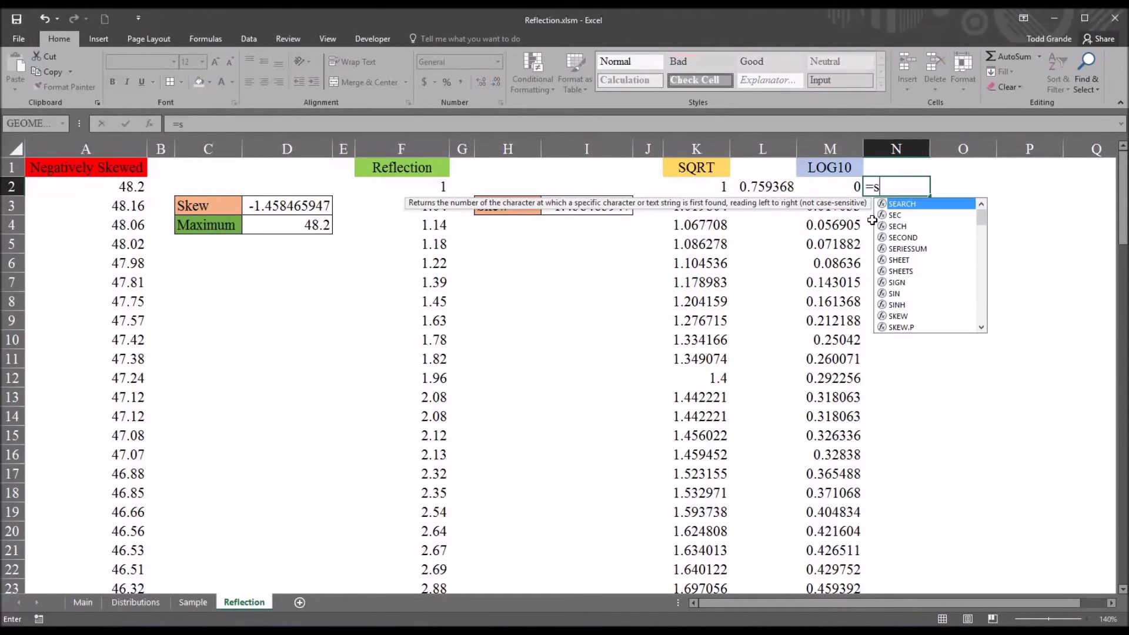
text(kew()
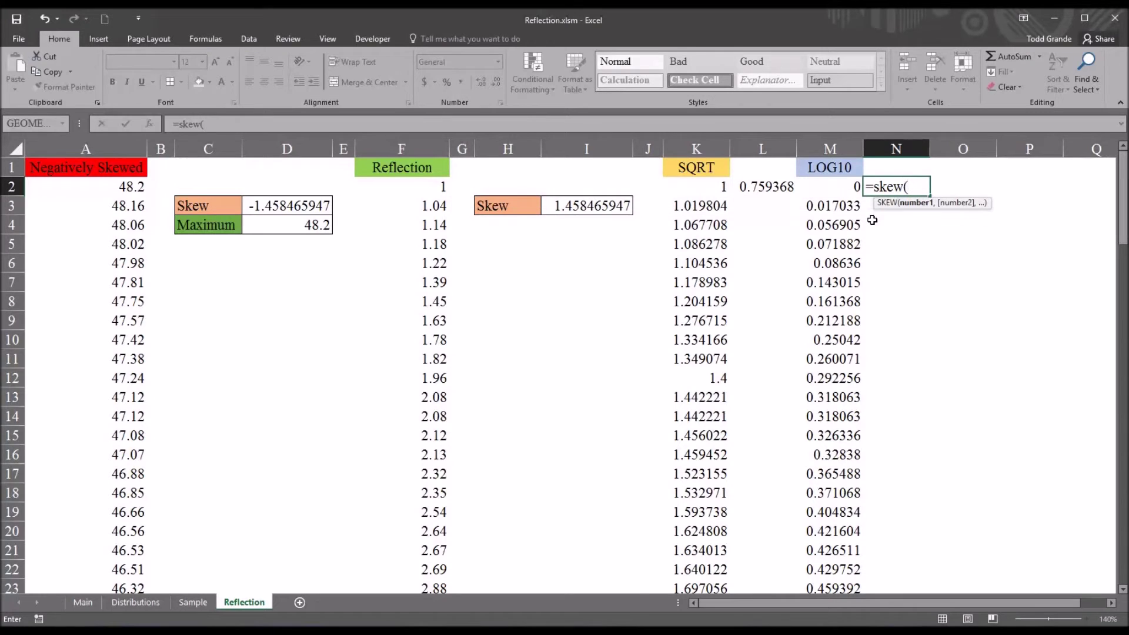
click(811, 190)
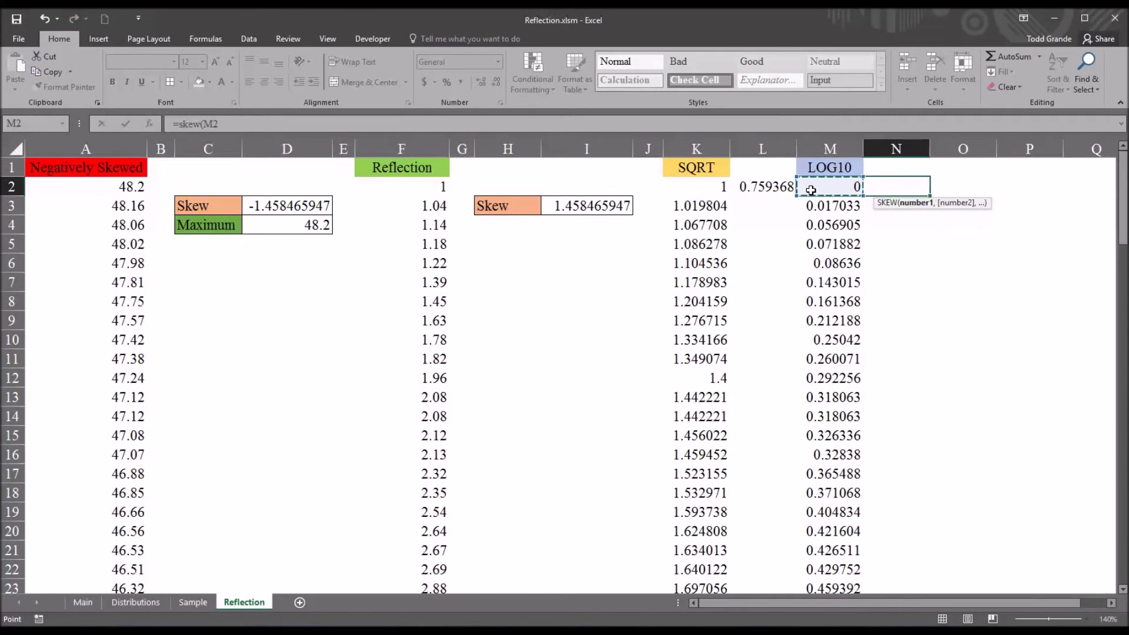
key(ctrl+shift+Down)
key(Return)
key(Up)
key(Up)
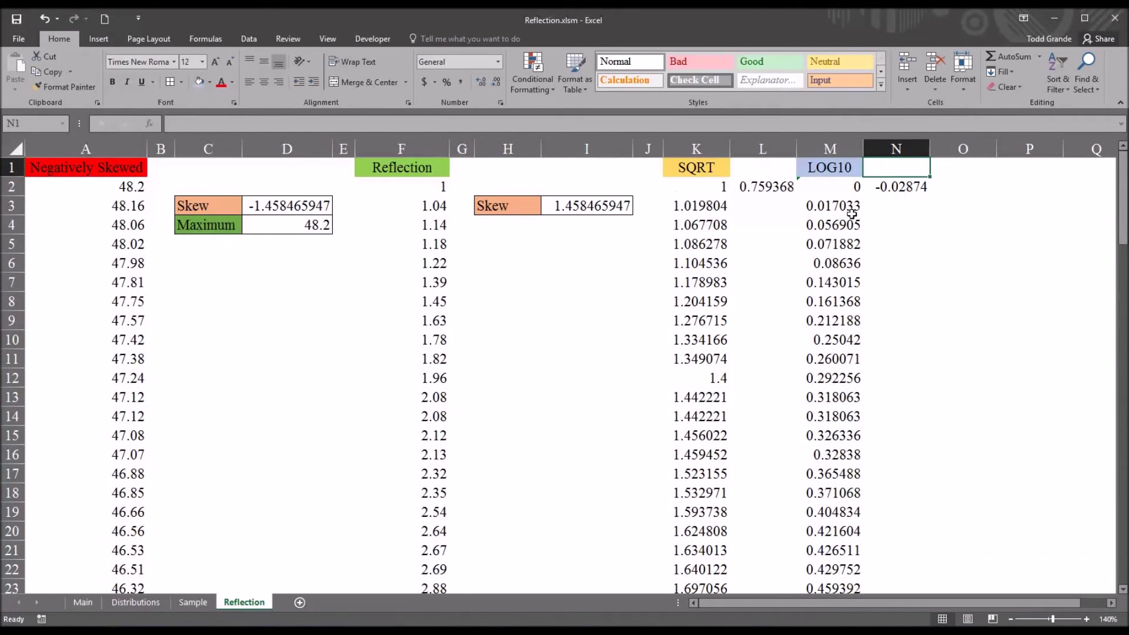
key(Down)
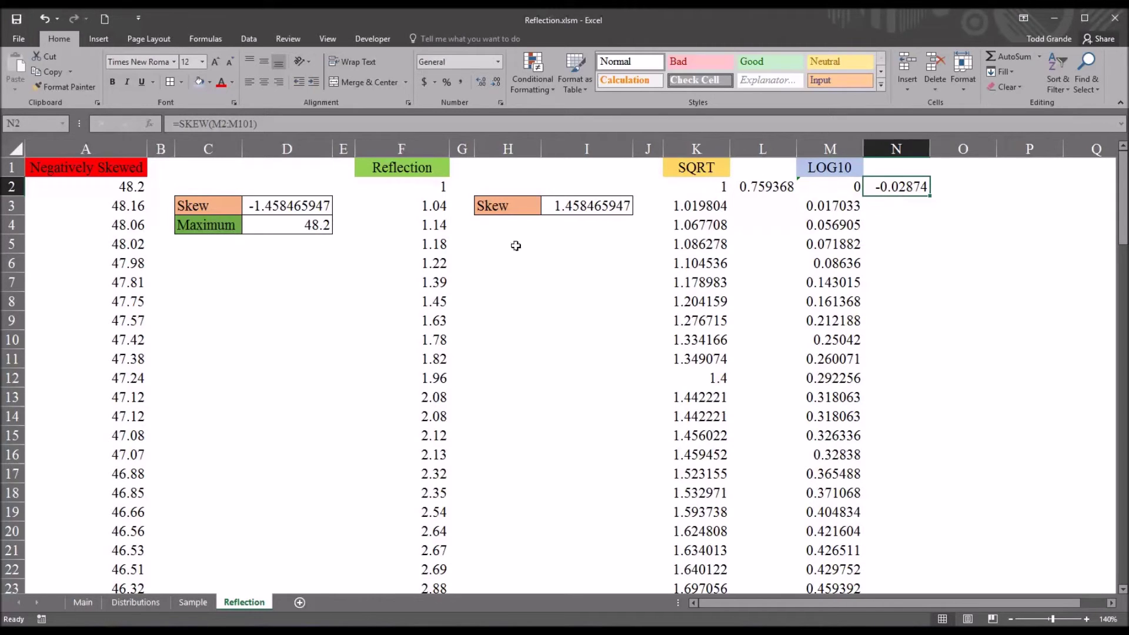
Compare N2's near-zero skew with D3's original skew and review the M2 formula.
click(277, 210)
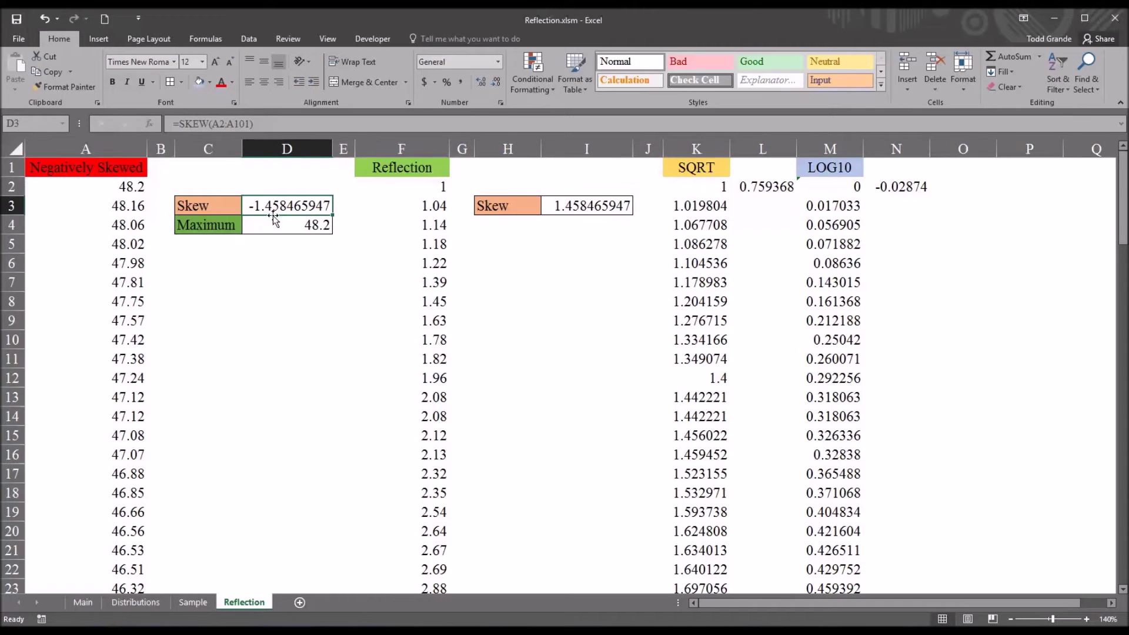
click(877, 187)
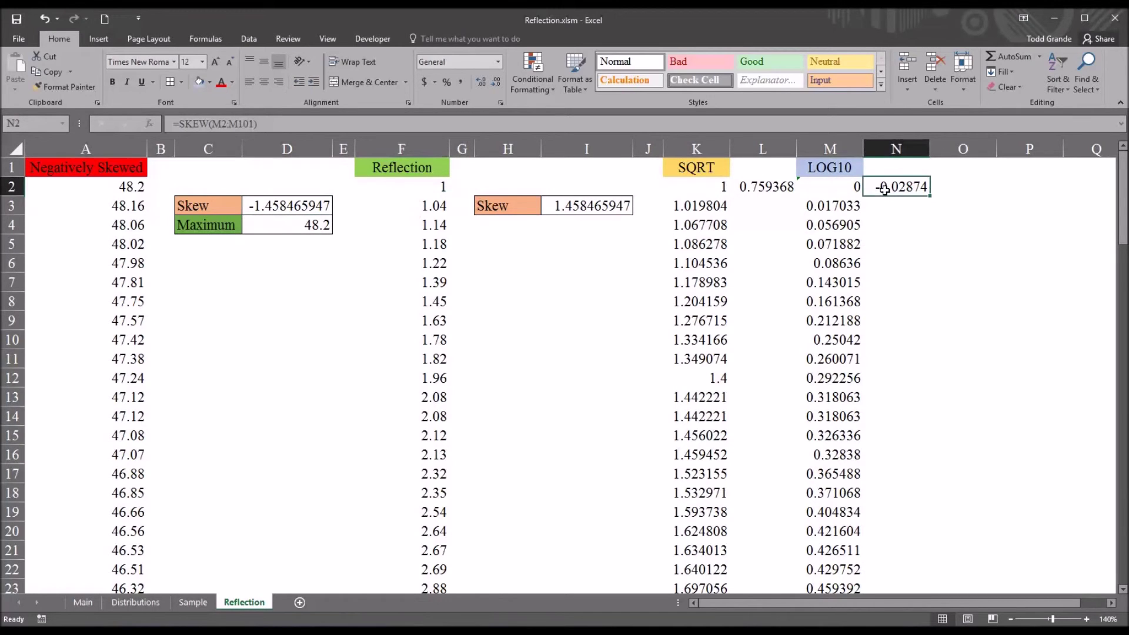
click(830, 193)
click(890, 194)
click(841, 189)
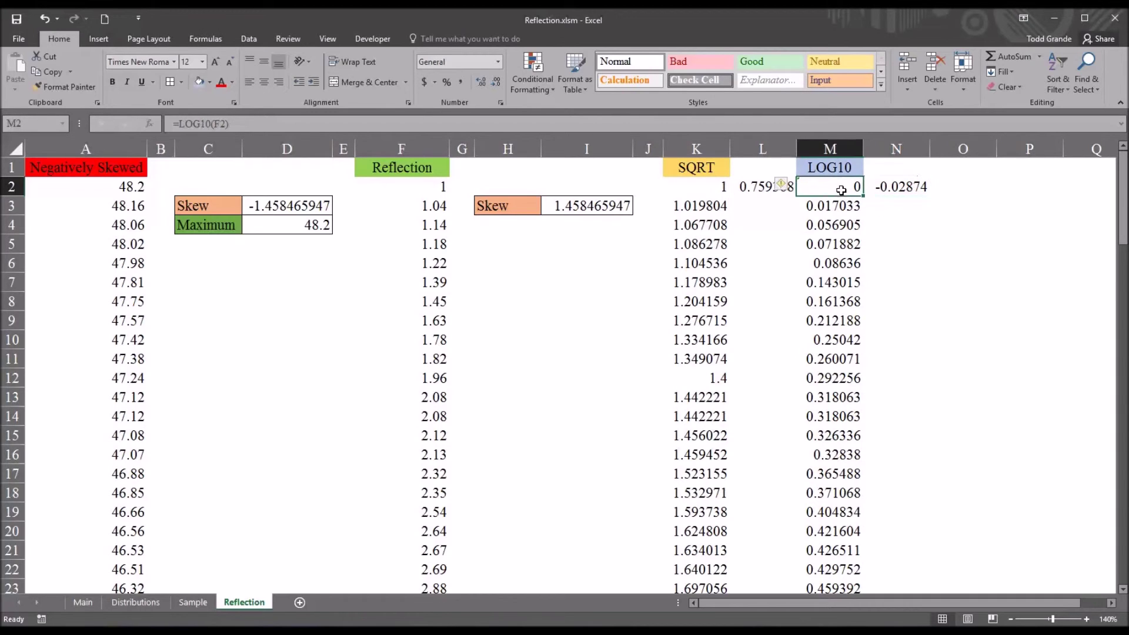
click(876, 191)
click(833, 191)
key(ctrl+shift+Down)
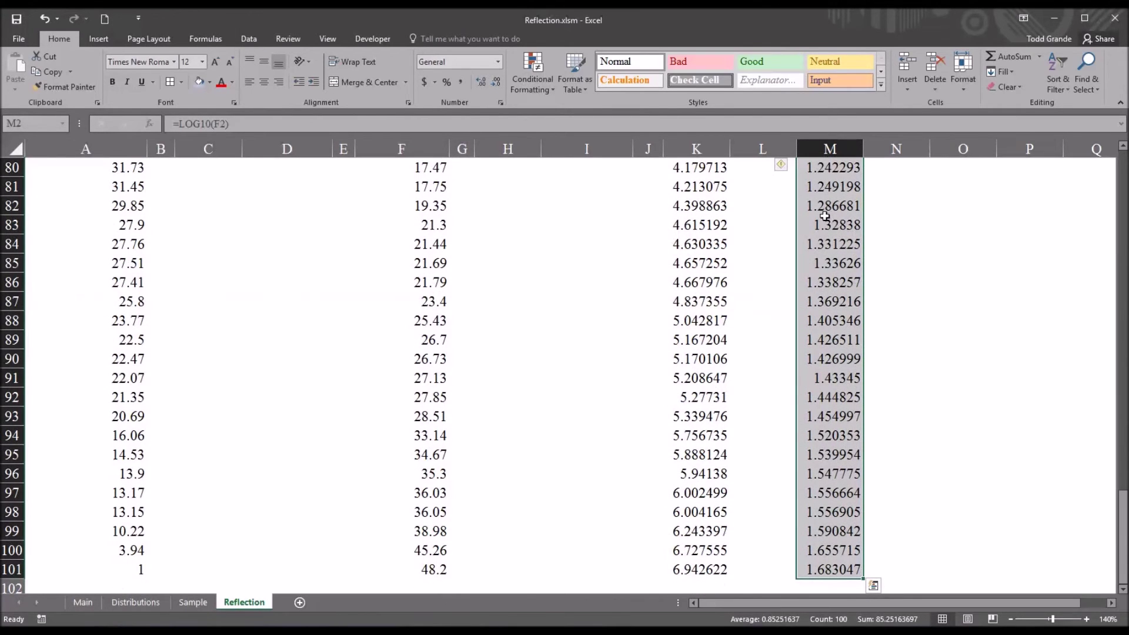
click(96, 40)
click(520, 72)
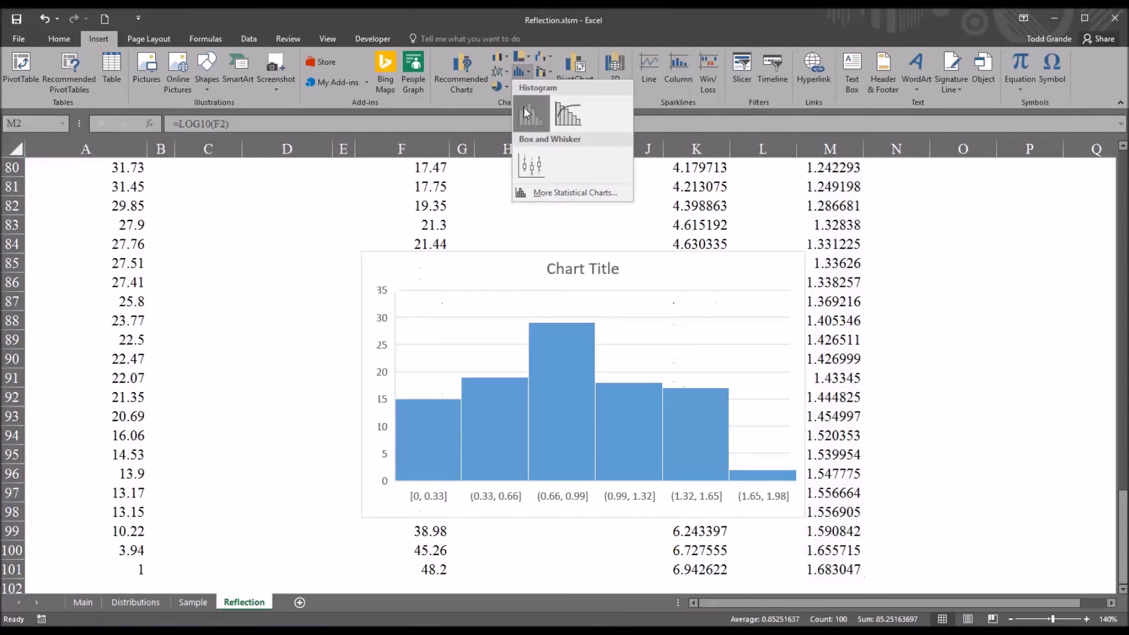
click(524, 107)
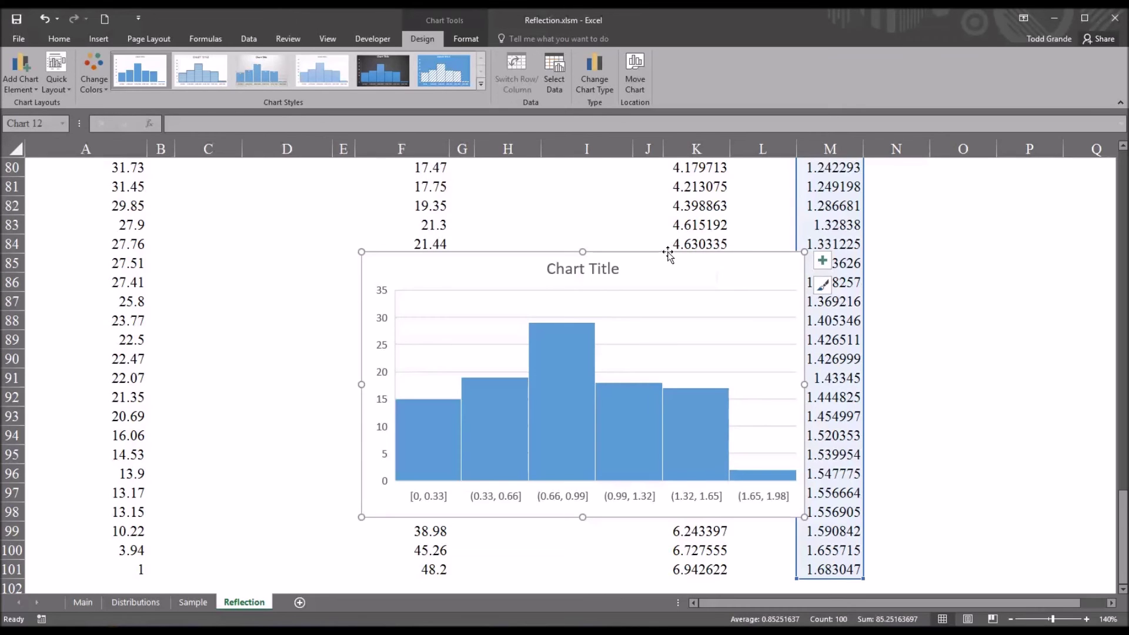
key(Delete)
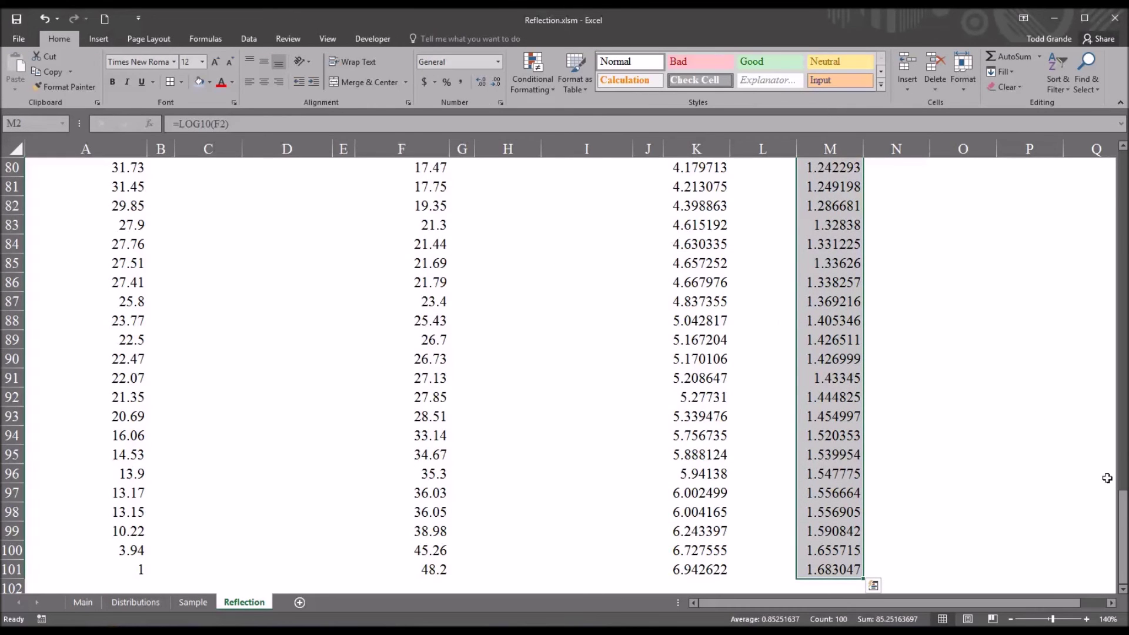
drag(1124, 505, 1123, 163)
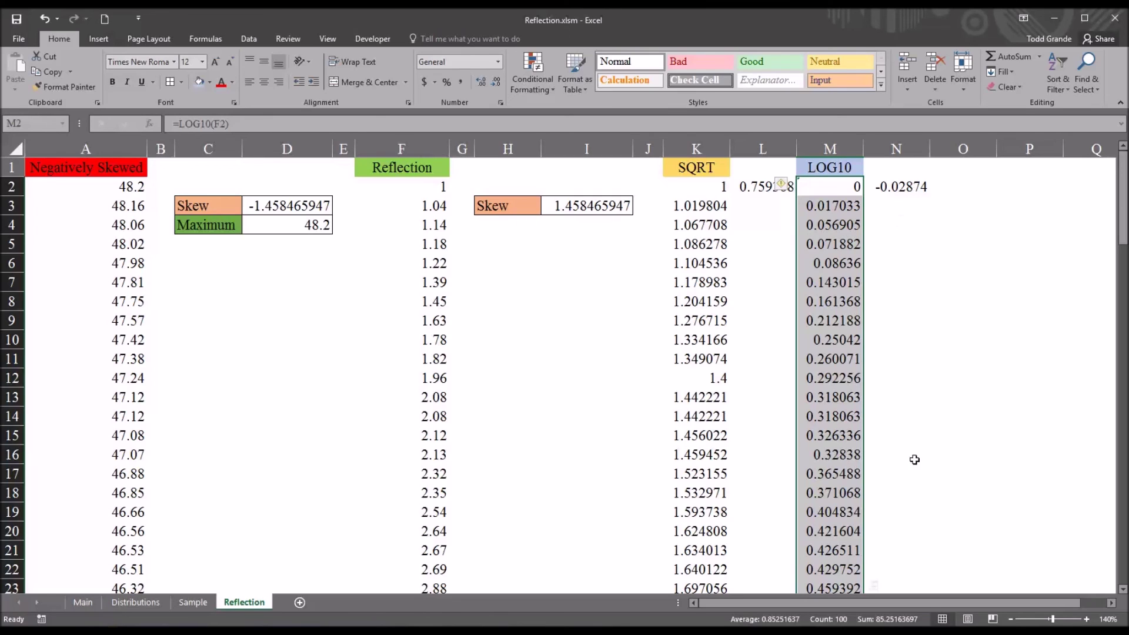
click(908, 224)
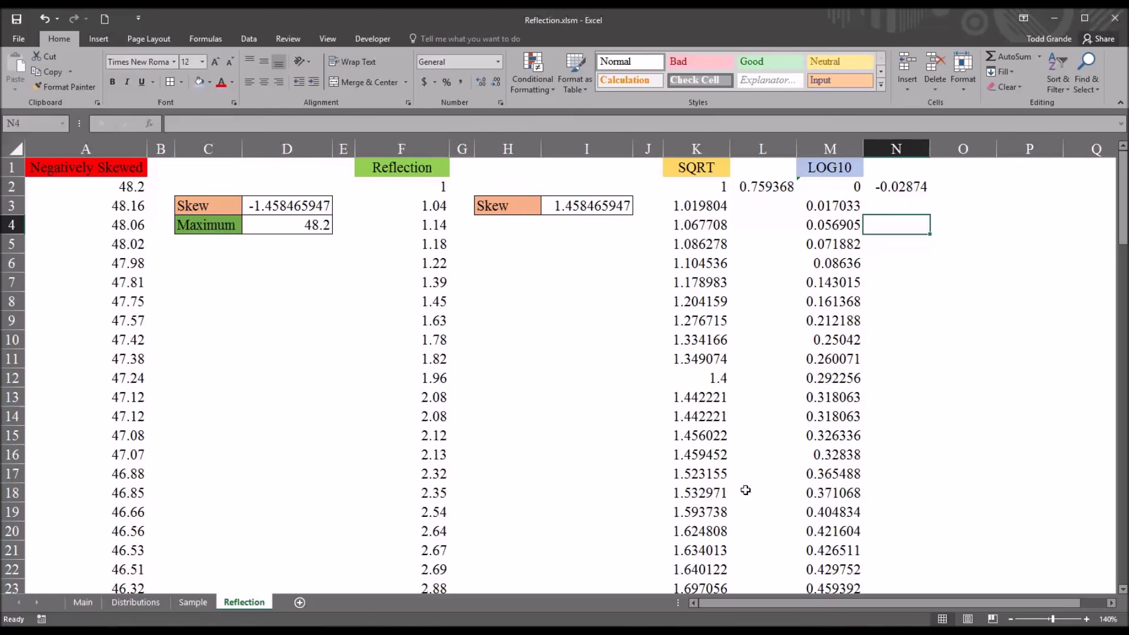